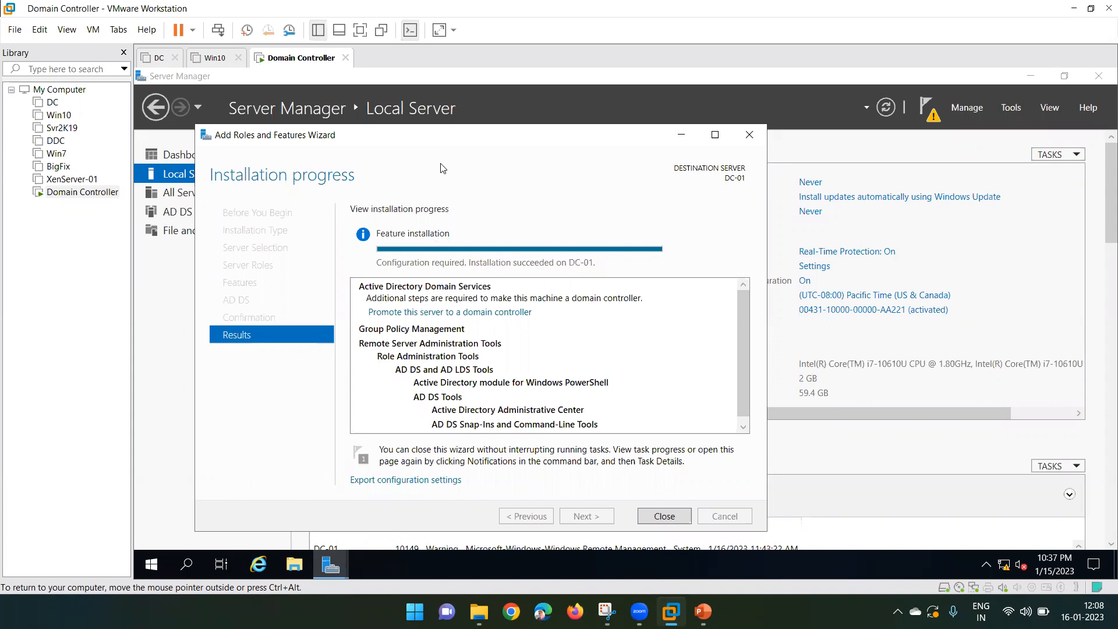
# - Close the Add Roles and Features Wizard after AD DS installs successfully on DC-01
pyautogui.click(654, 516)
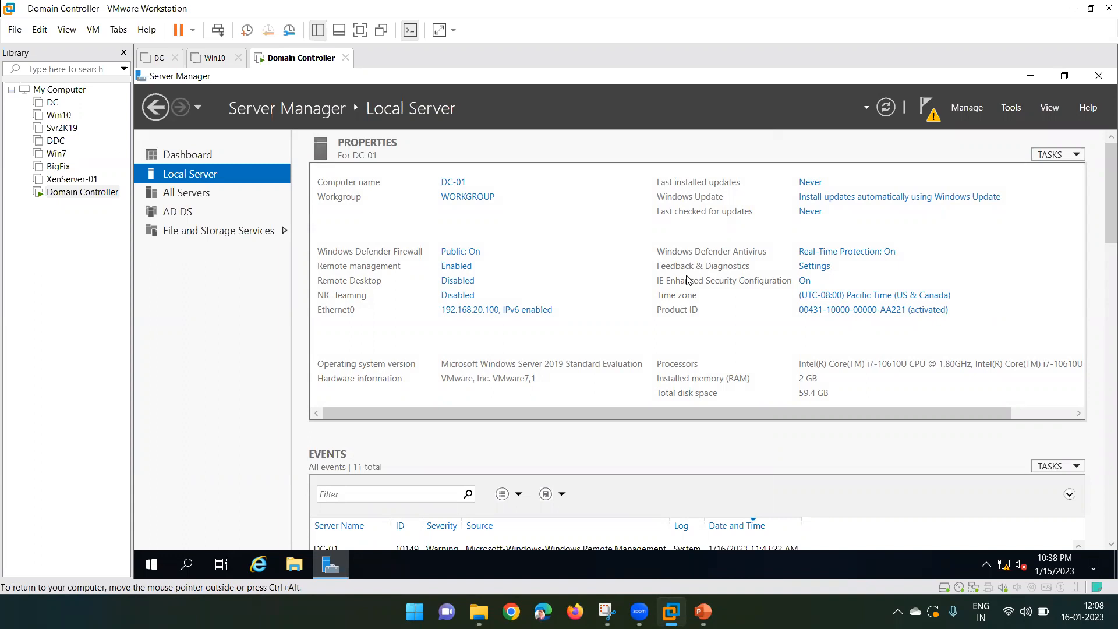
# - Launch the domain controller promotion wizard from the Server Manager notifications
pyautogui.click(930, 120)
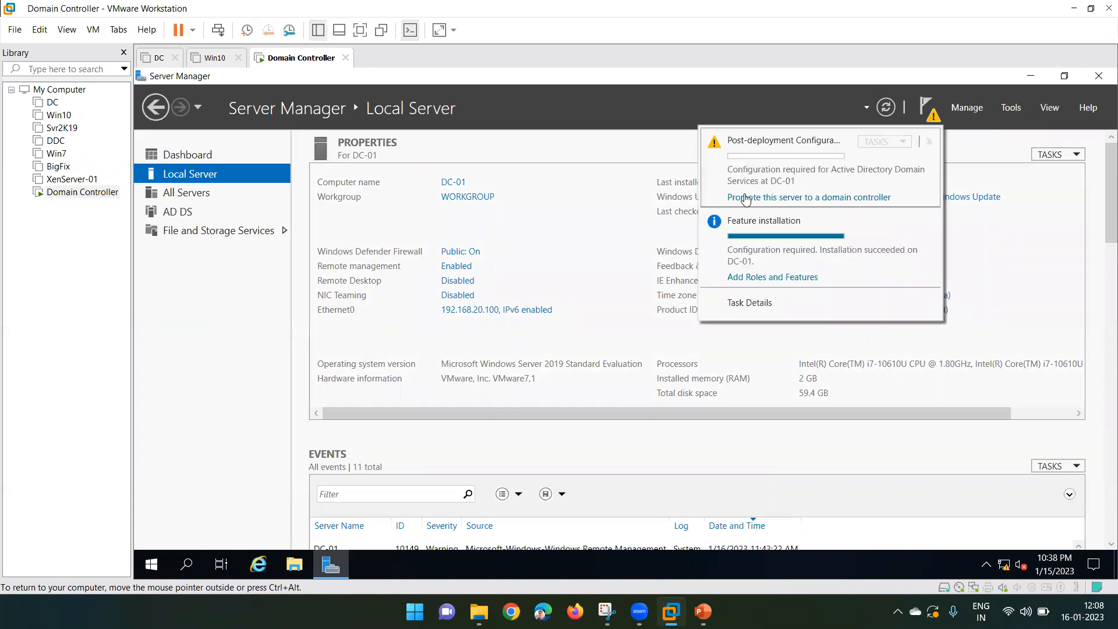
pyautogui.click(808, 199)
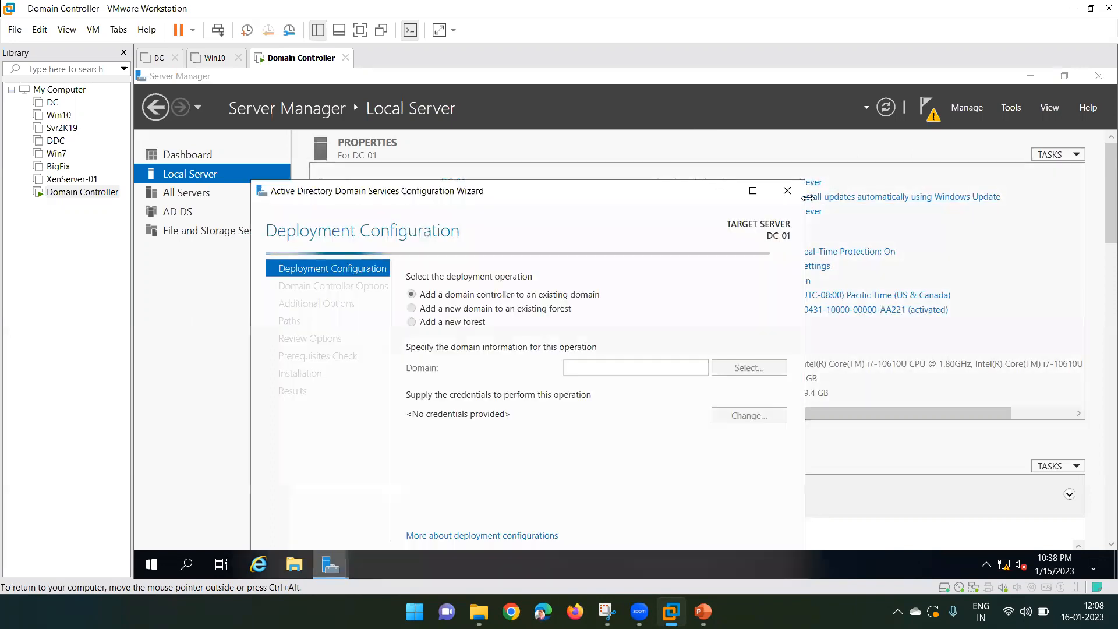
pyautogui.moveTo(523, 194); pyautogui.dragTo(516, 138)
# - Choose Add a new forest with root domain name XYZ.com
pyautogui.click(427, 267)
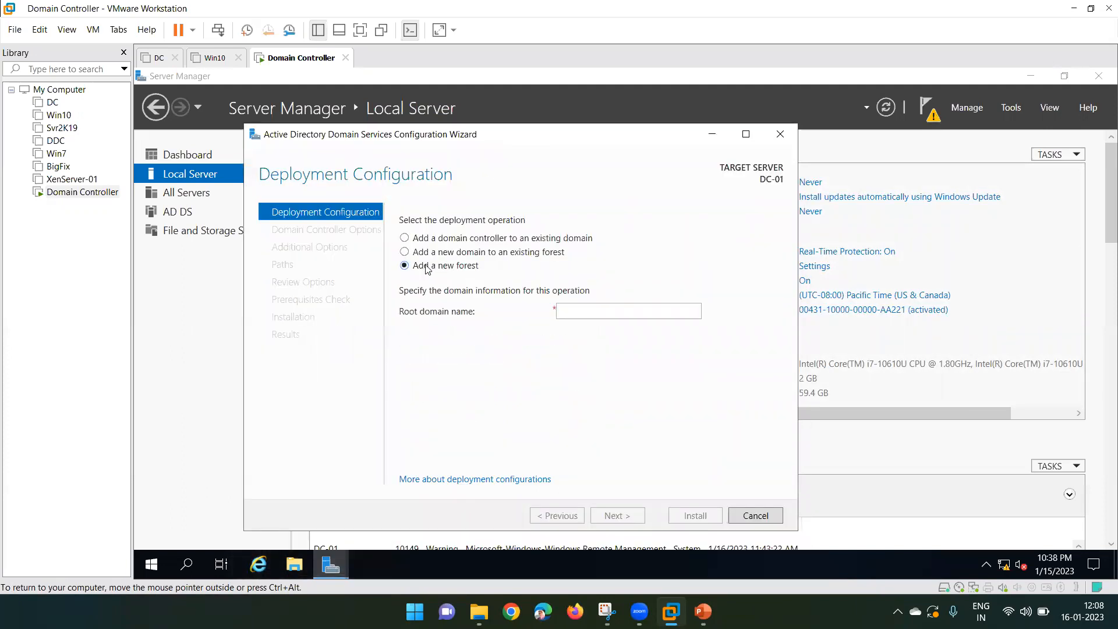
pyautogui.click(578, 315)
pyautogui.write('XYZ')
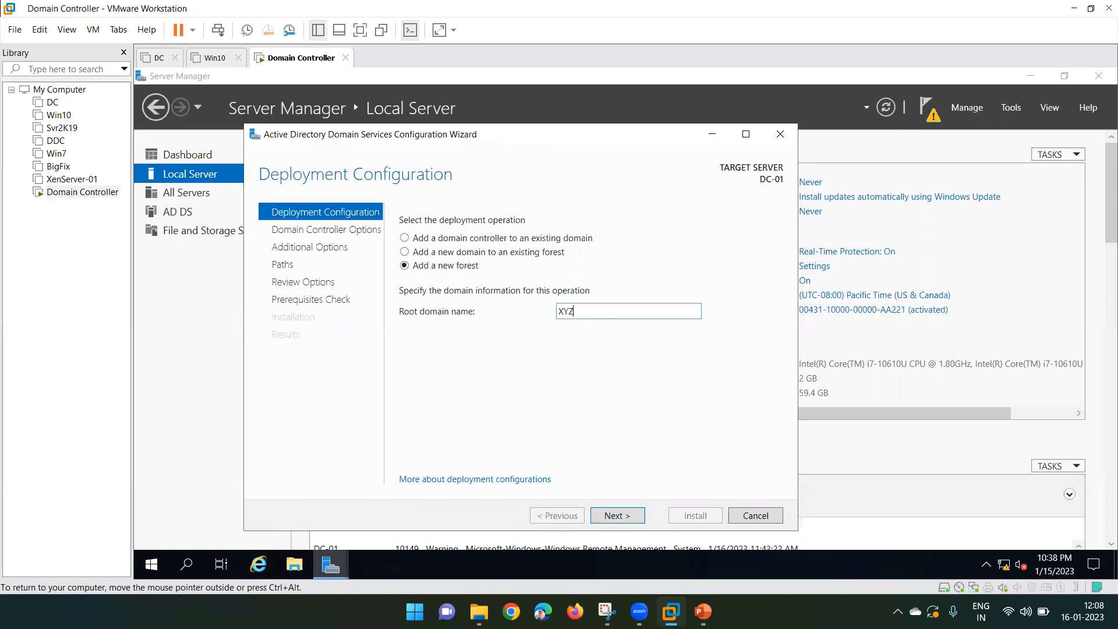
pyautogui.write('.com')
pyautogui.moveTo(574, 312); pyautogui.dragTo(550, 314)
pyautogui.doubleClick(564, 311)
pyautogui.click(595, 311)
# - Enter and confirm the Directory Services Restore Mode password, keeping DNS server and Global Catalog checked
pyautogui.click(622, 517)
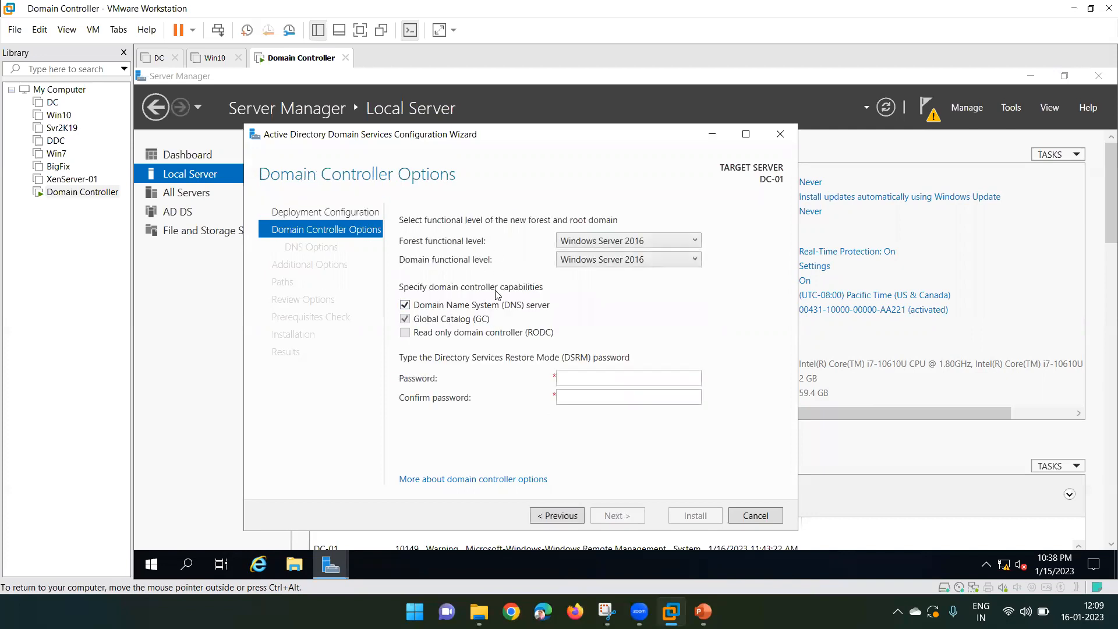
pyautogui.click(587, 382)
pyautogui.write('P@ssw0rd1')
pyautogui.press('Tab')
pyautogui.write('P@ssw0rd1')
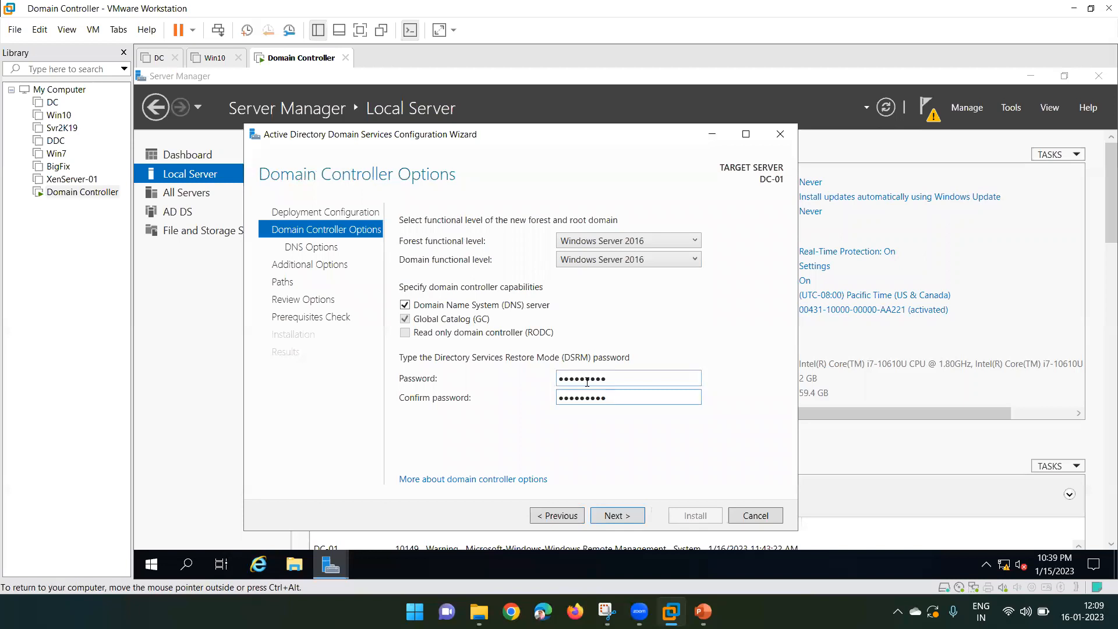
pyautogui.click(616, 517)
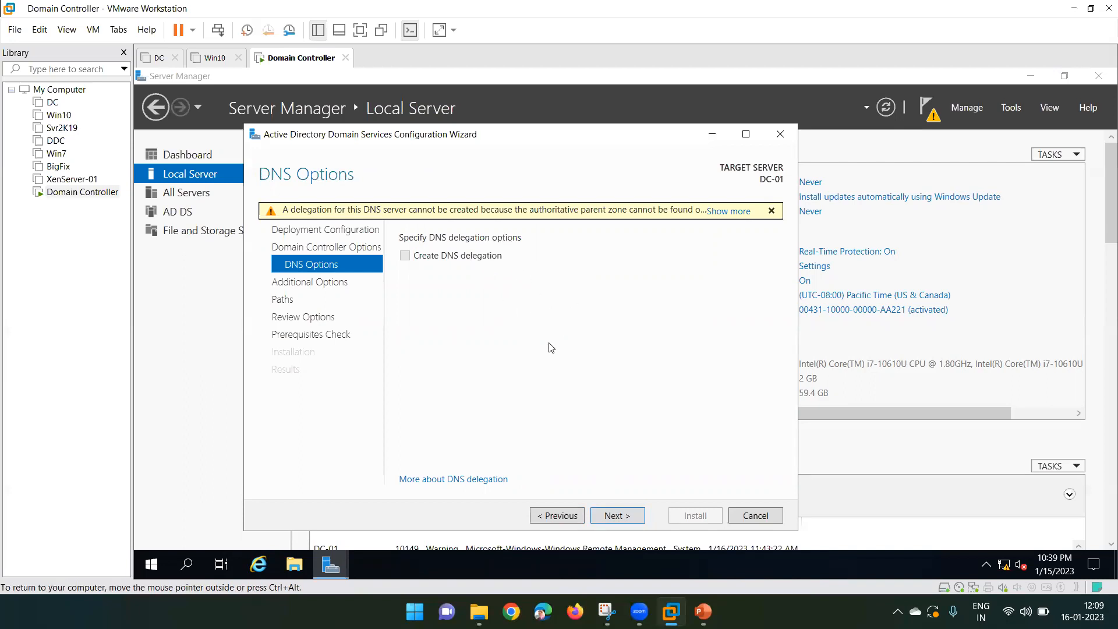
# - Pass DNS Options and accept the NetBIOS domain name XYZ on Additional Options
pyautogui.click(615, 515)
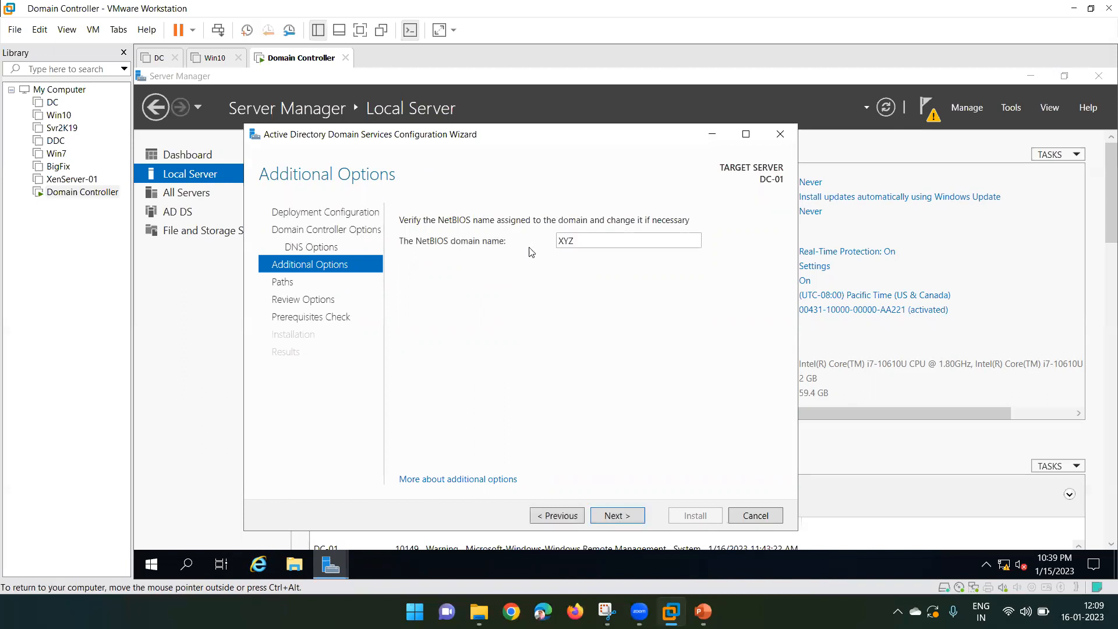
pyautogui.doubleClick(597, 245)
pyautogui.click(623, 516)
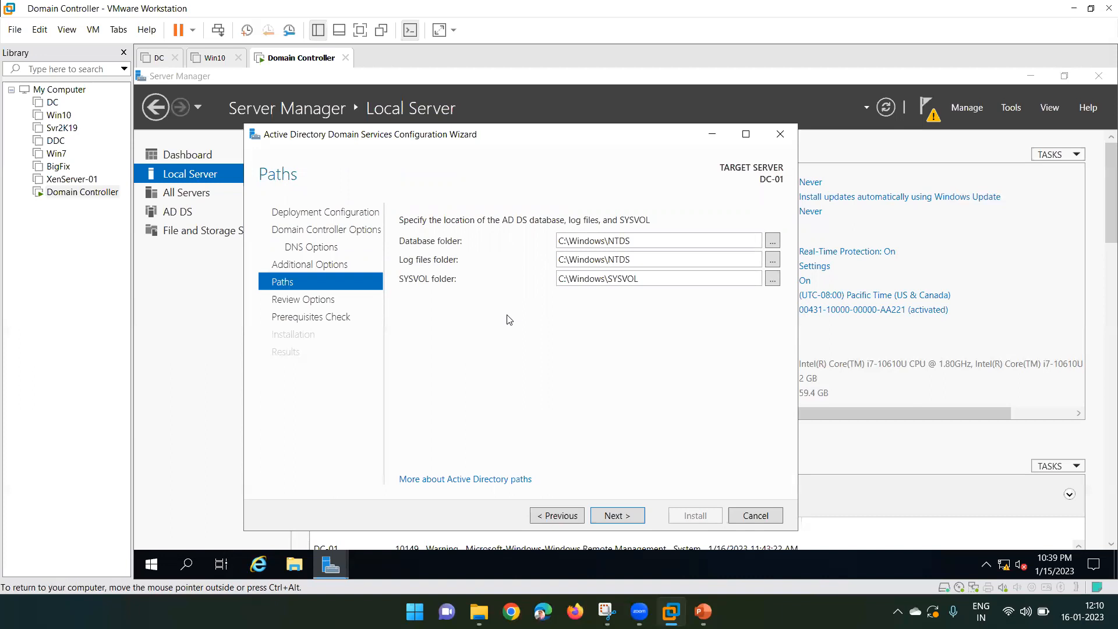
# - Check the default Database, Log files and SYSVOL folder paths on the Paths page
pyautogui.tripleClick(651, 238)
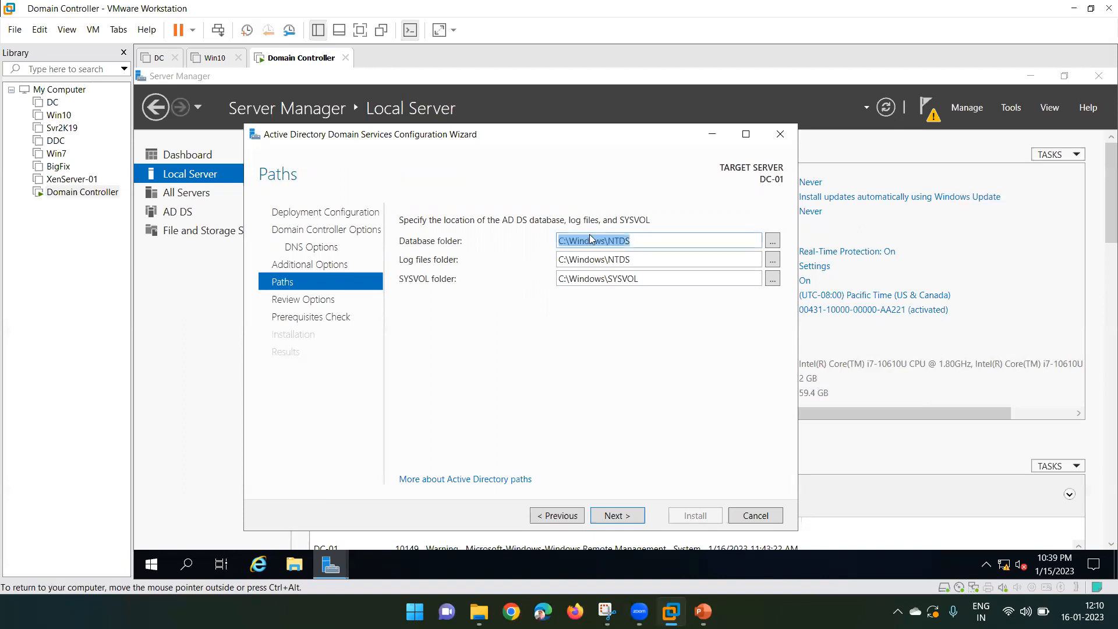
pyautogui.tripleClick(640, 260)
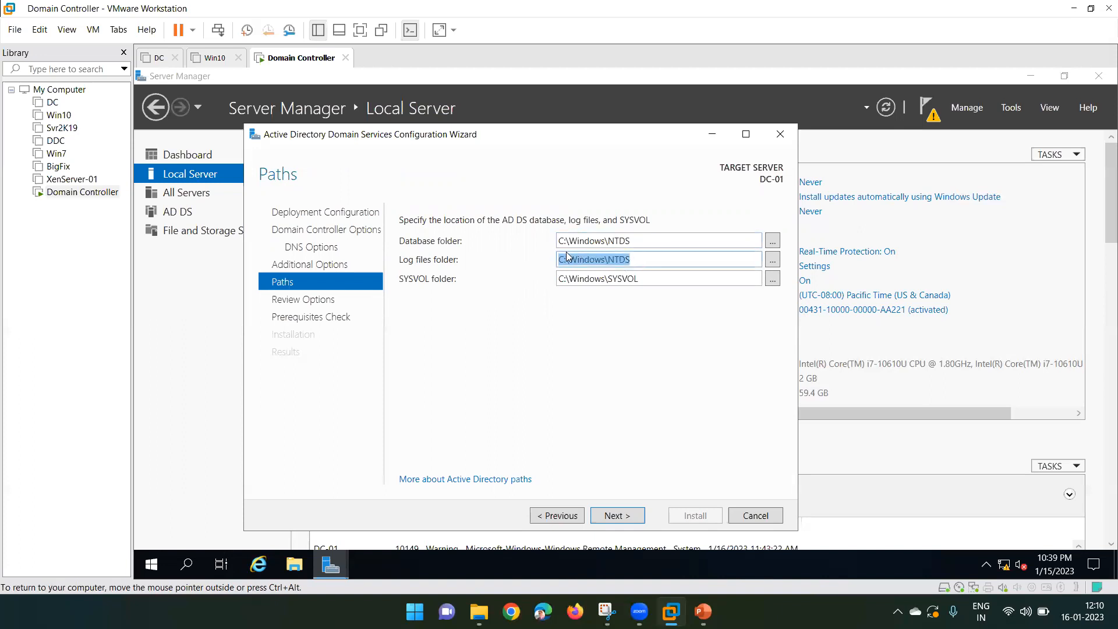
pyautogui.tripleClick(644, 278)
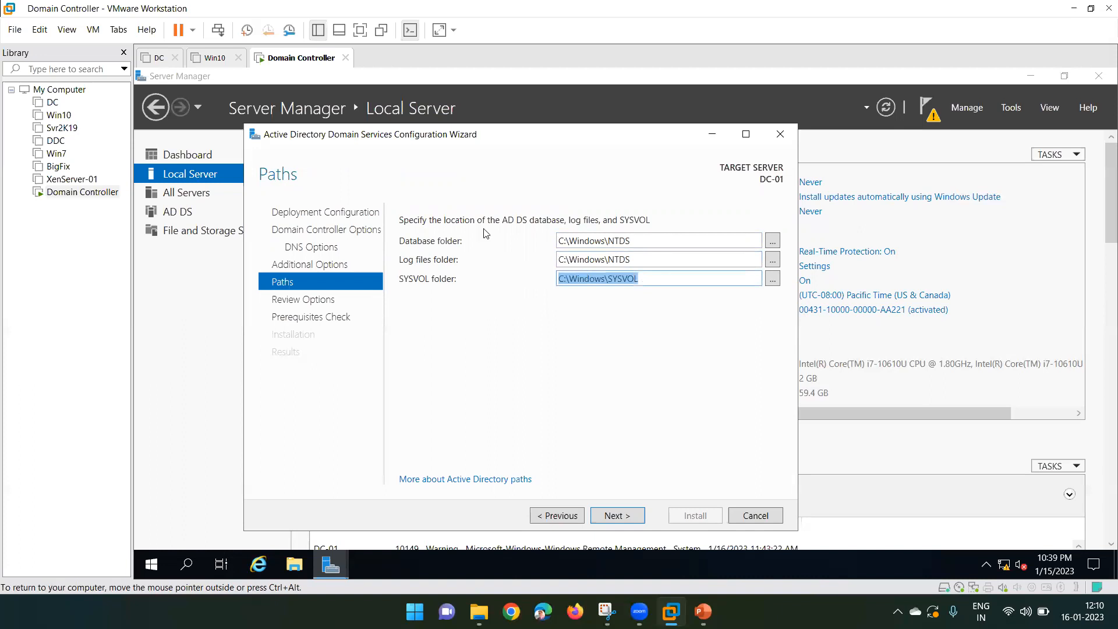
pyautogui.tripleClick(647, 243)
pyautogui.tripleClick(639, 262)
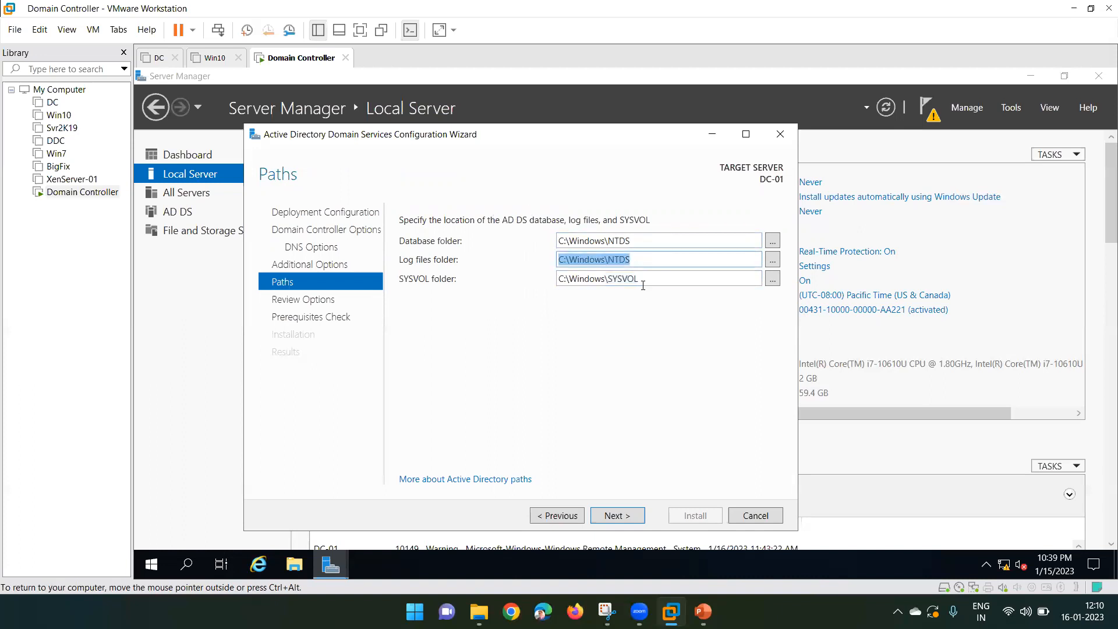
pyautogui.tripleClick(644, 278)
pyautogui.tripleClick(564, 245)
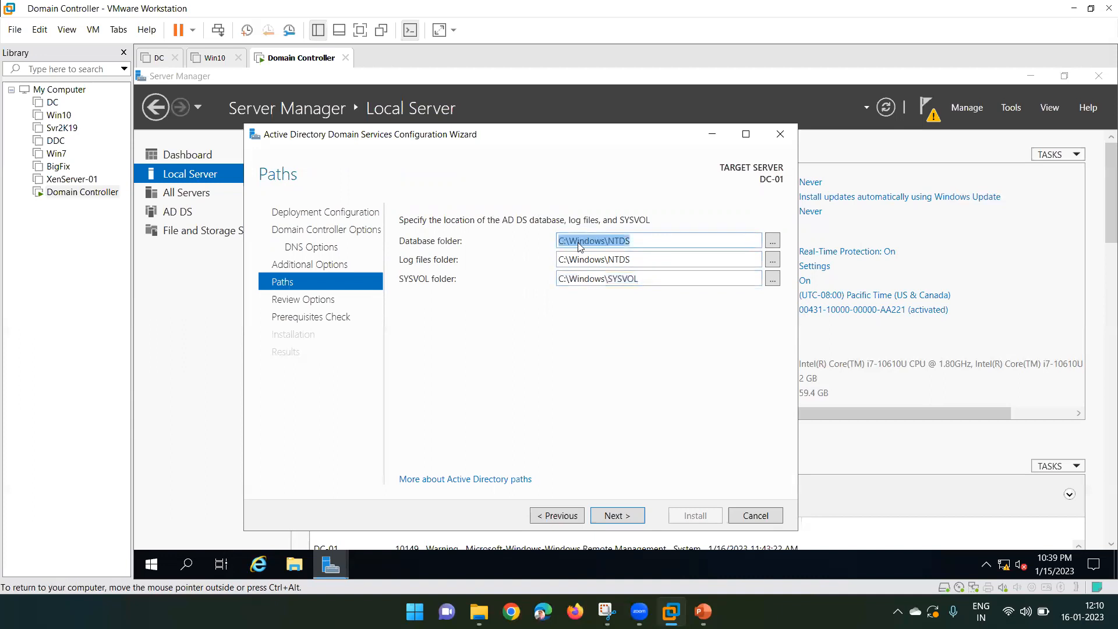
pyautogui.click(614, 241)
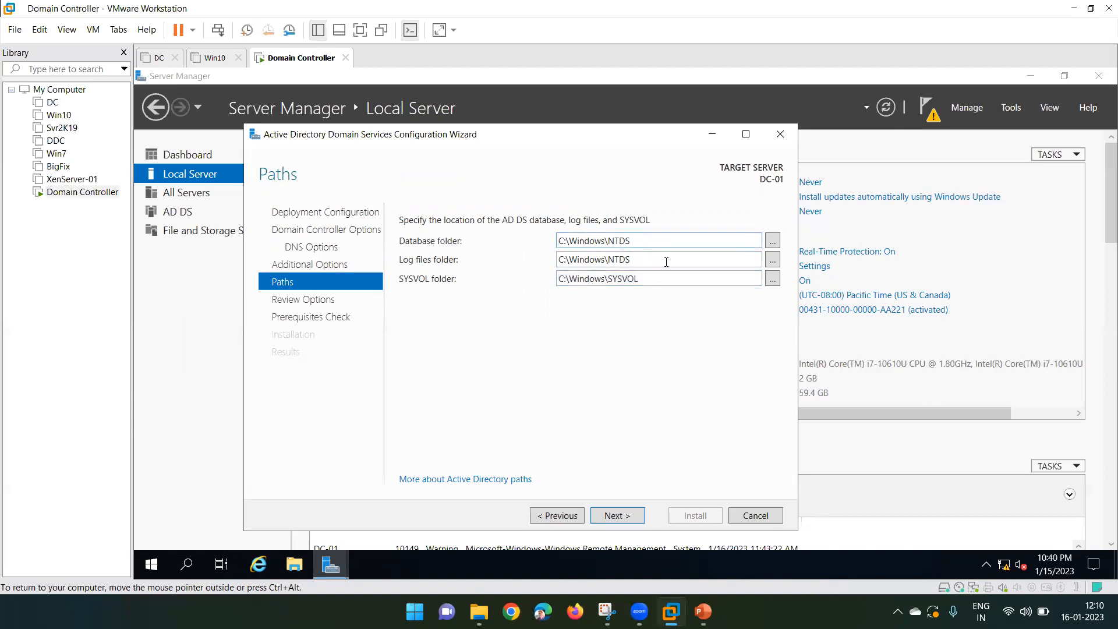
# - Browse for another database folder, then cancel to keep the default C:\Windows\NTDS
pyautogui.click(772, 241)
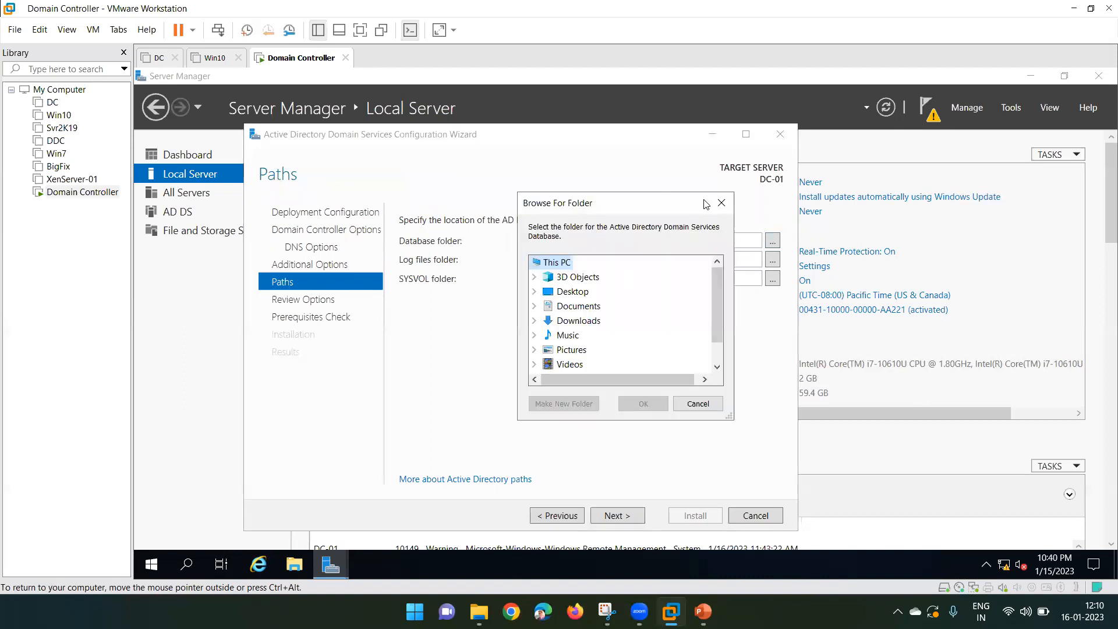
pyautogui.click(570, 297)
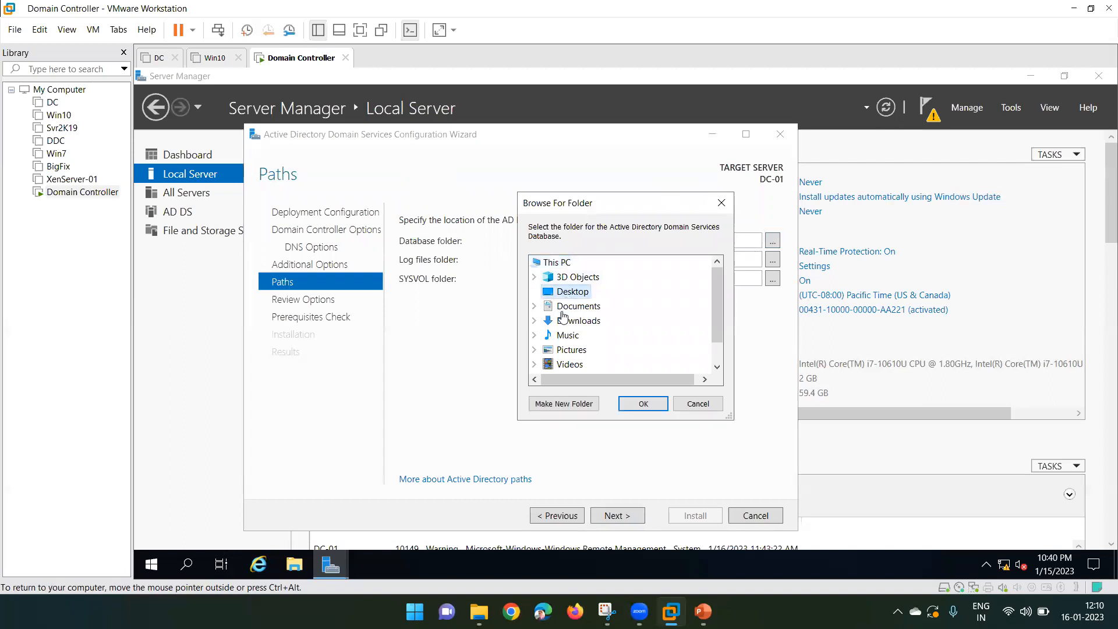
pyautogui.click(561, 308)
pyautogui.click(697, 404)
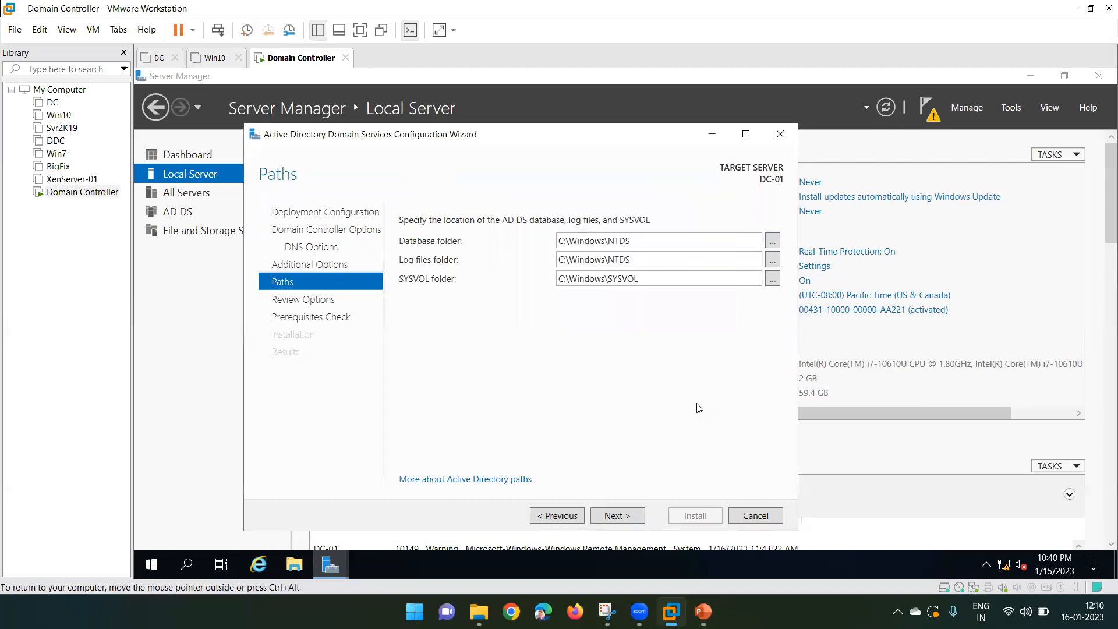
# - Point out the NTDS and SYSVOL folder fields again, then launch File Explorer
pyautogui.click(639, 240)
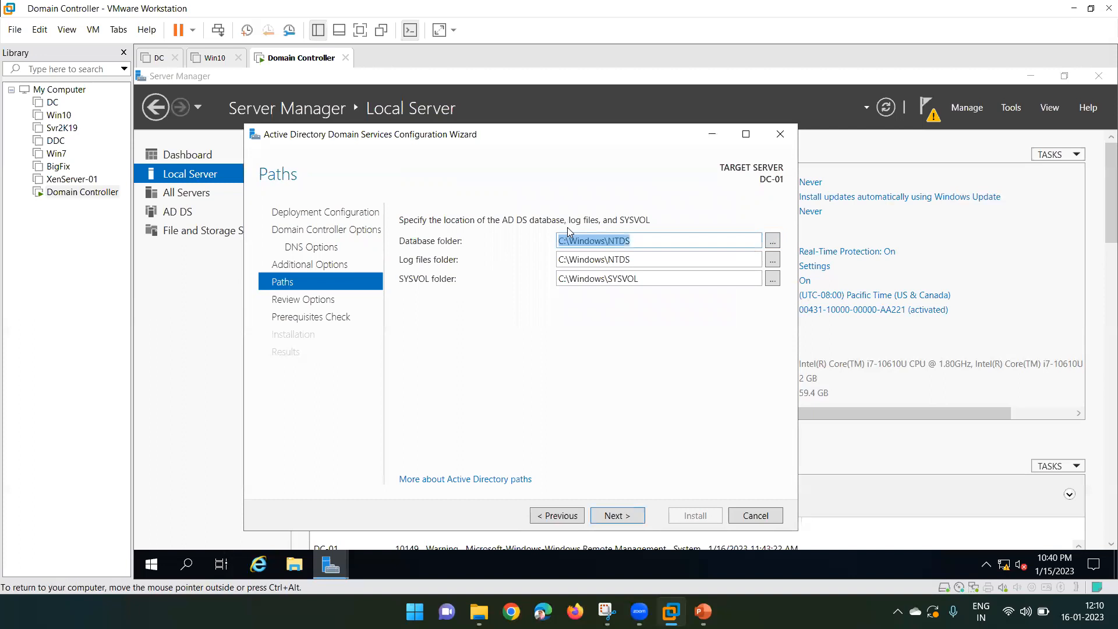
pyautogui.click(634, 258)
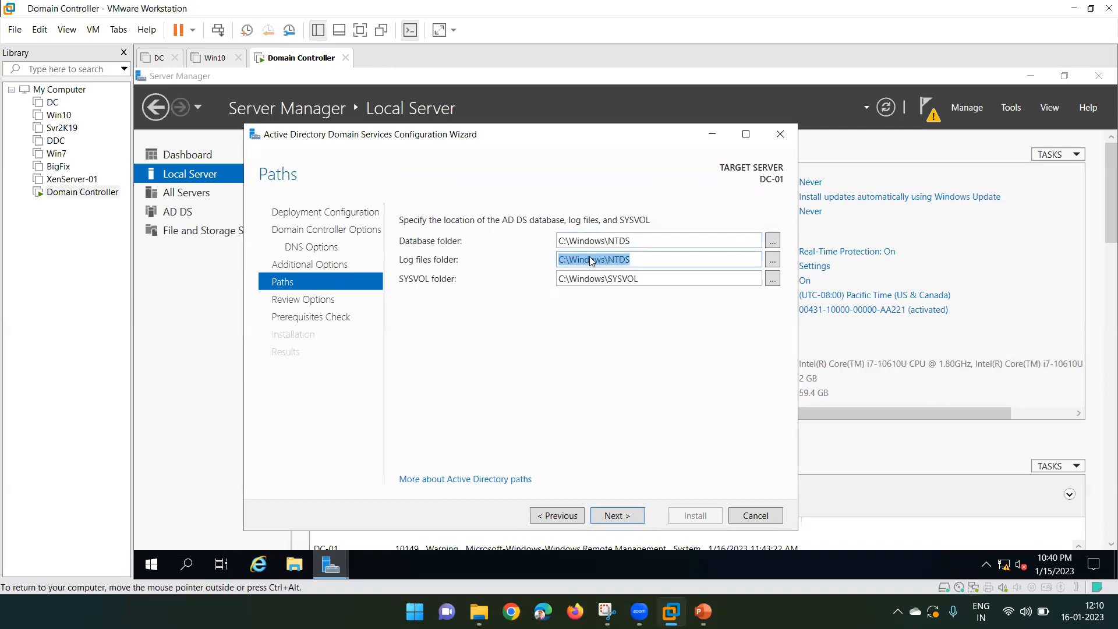
pyautogui.click(641, 279)
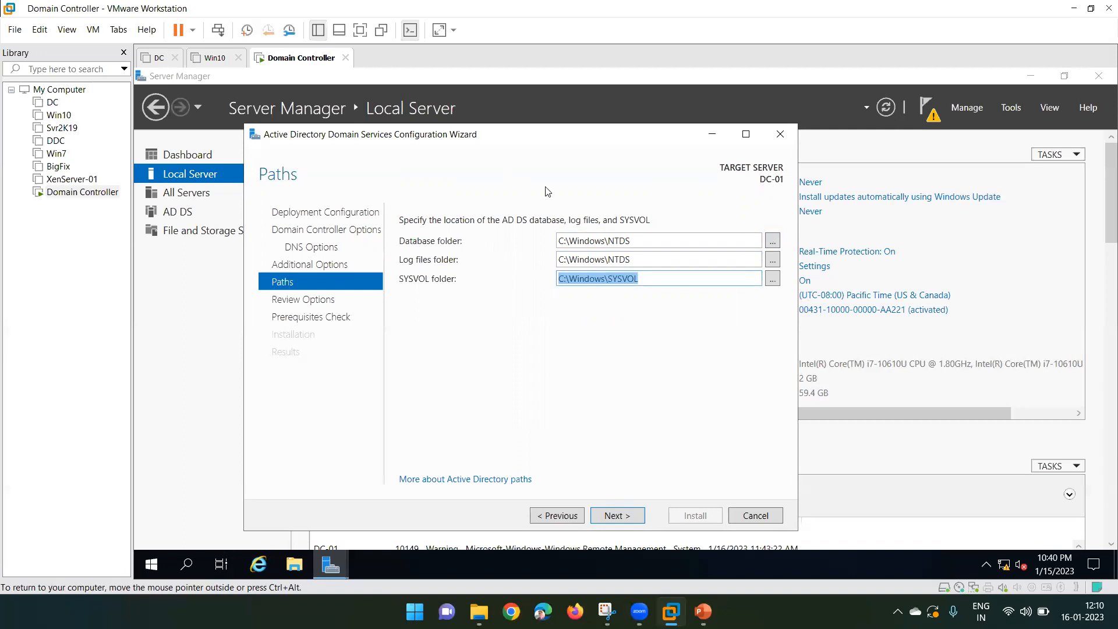
pyautogui.click(515, 261)
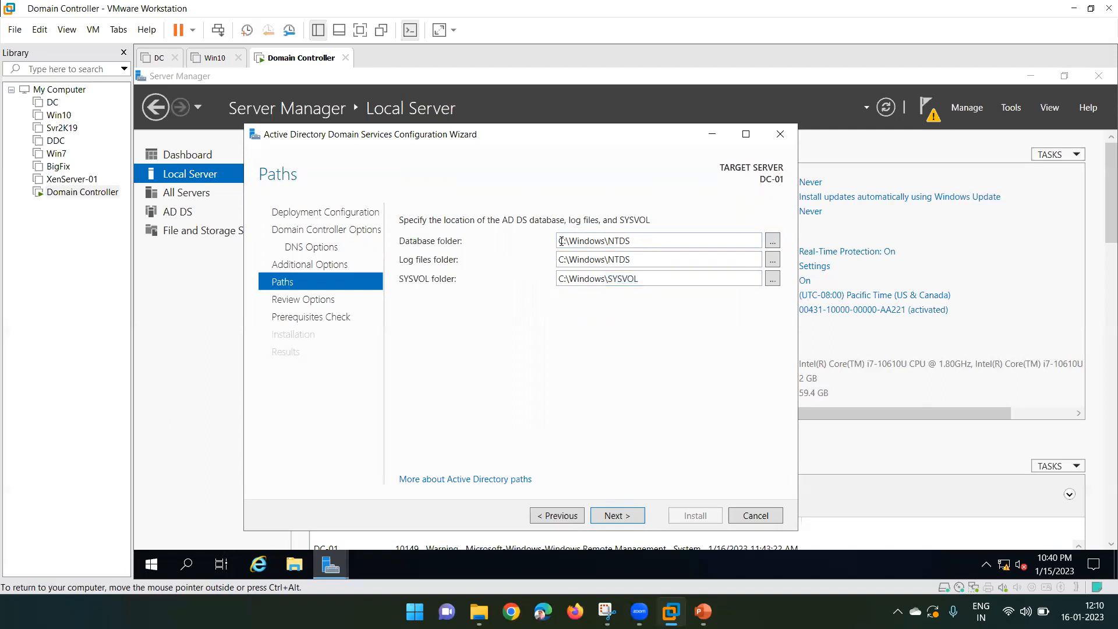
pyautogui.click(568, 240)
pyautogui.click(577, 259)
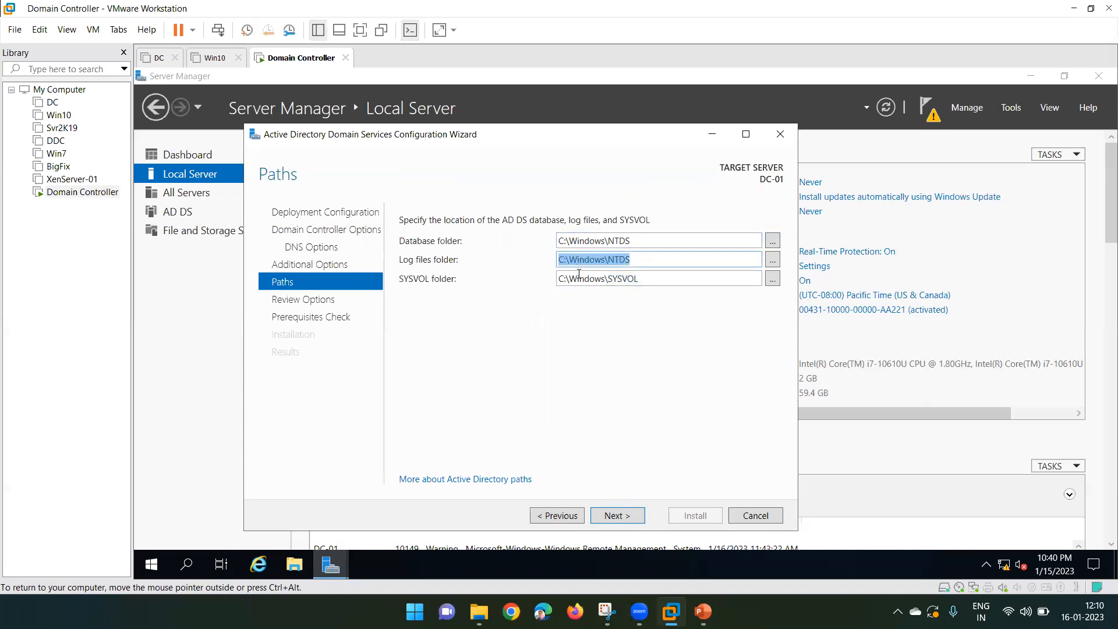
pyautogui.click(579, 275)
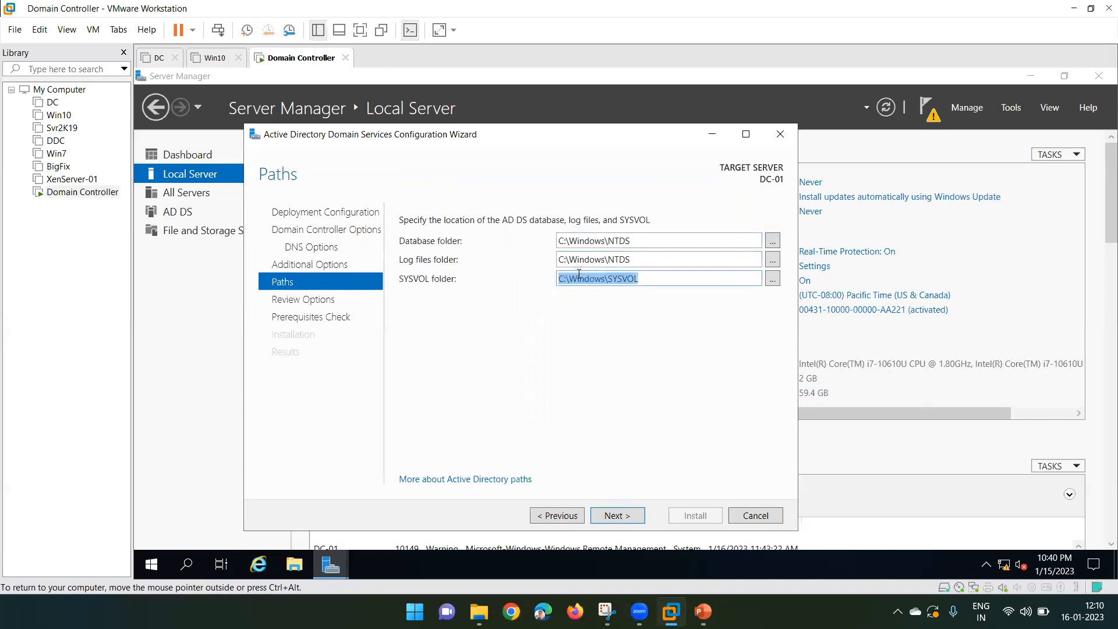
pyautogui.click(578, 239)
pyautogui.click(578, 258)
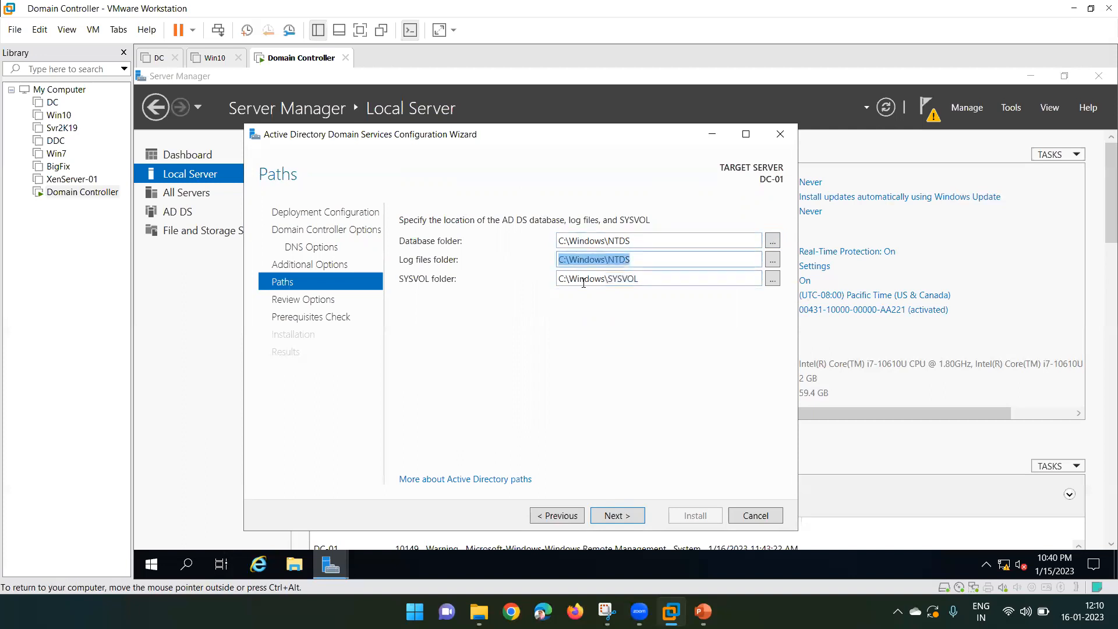
pyautogui.click(584, 279)
pyautogui.click(576, 239)
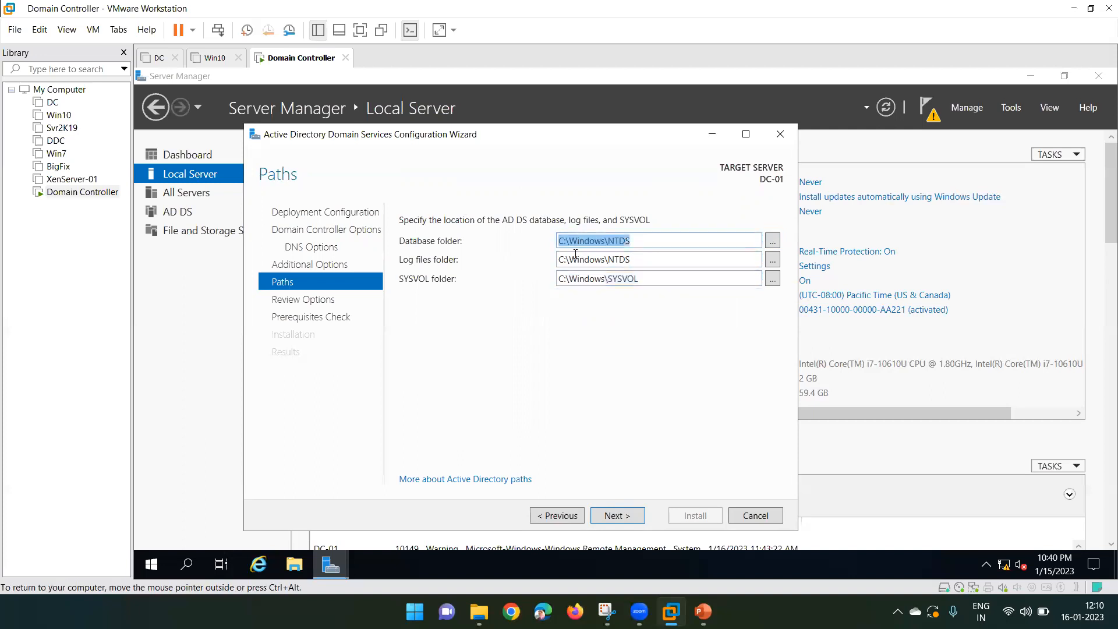
pyautogui.click(576, 259)
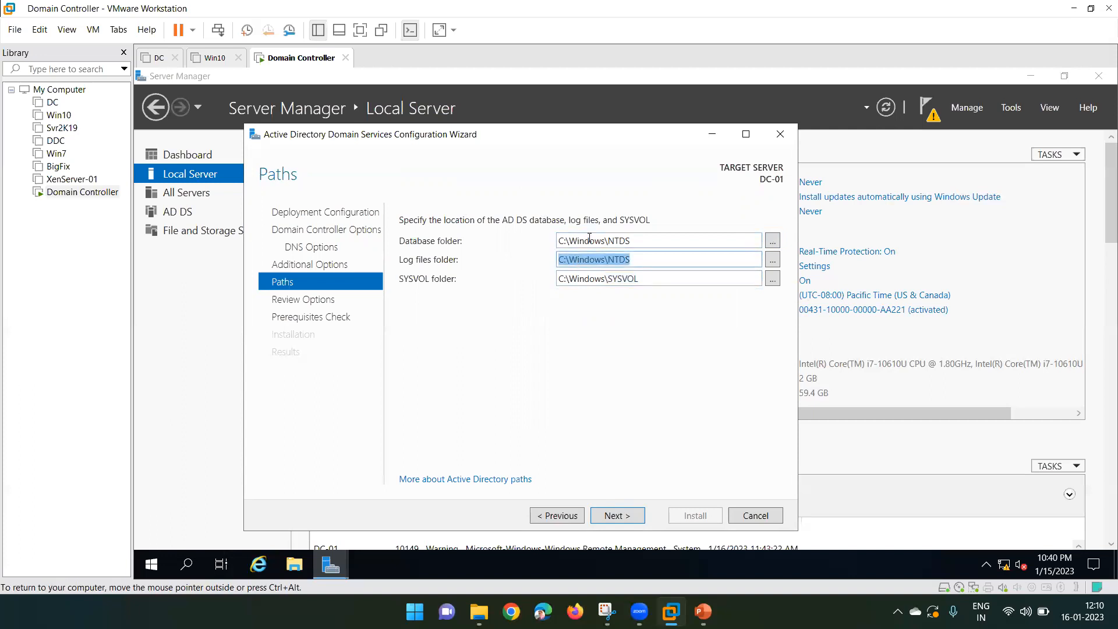
pyautogui.click(587, 243)
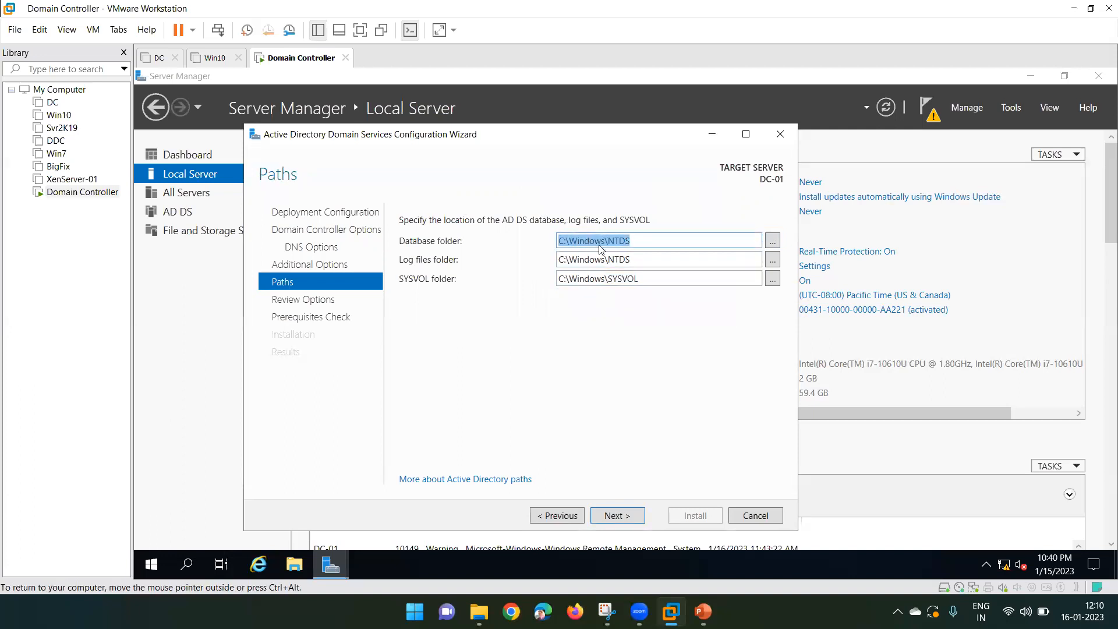
pyautogui.click(292, 563)
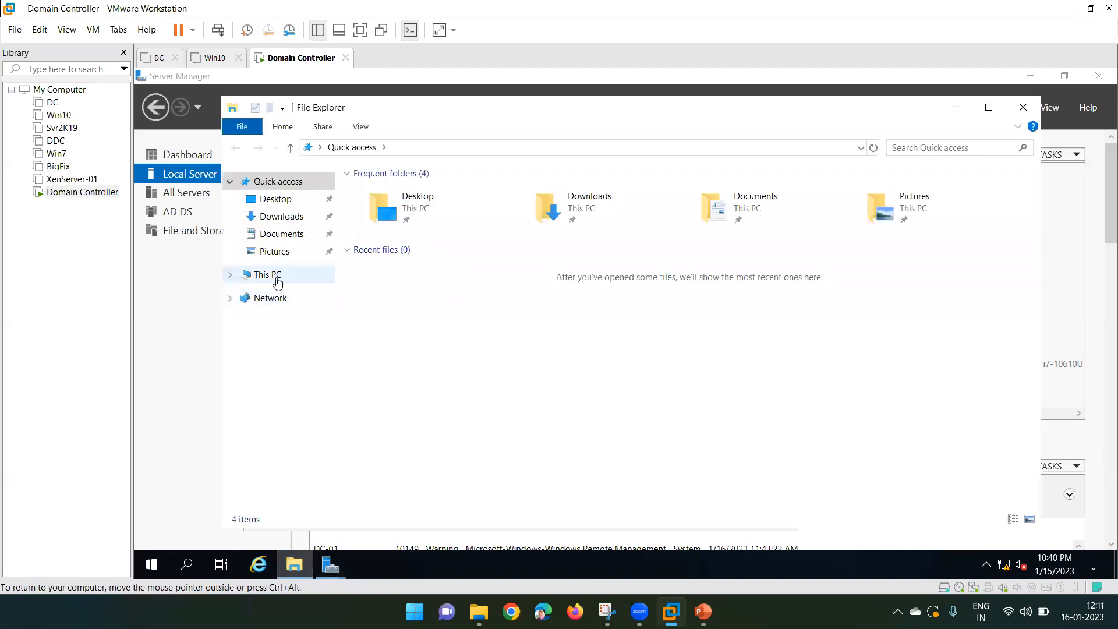
# - Navigate File Explorer through This PC and Local Disk (C:) into C:\Windows
pyautogui.click(278, 283)
pyautogui.click(452, 346)
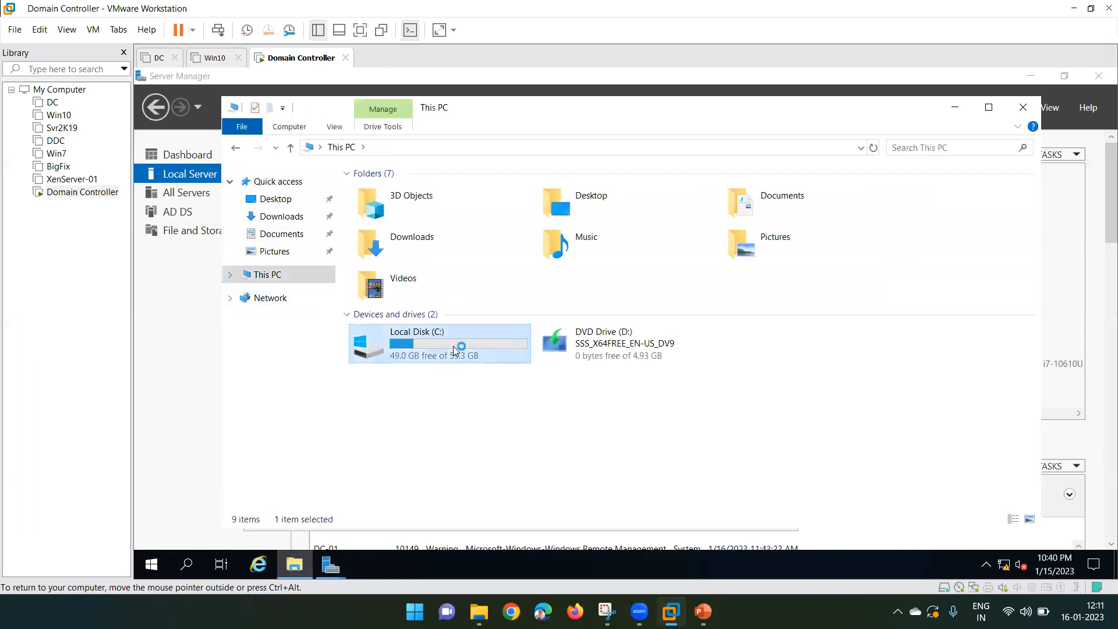
pyautogui.doubleClick(453, 346)
pyautogui.click(415, 262)
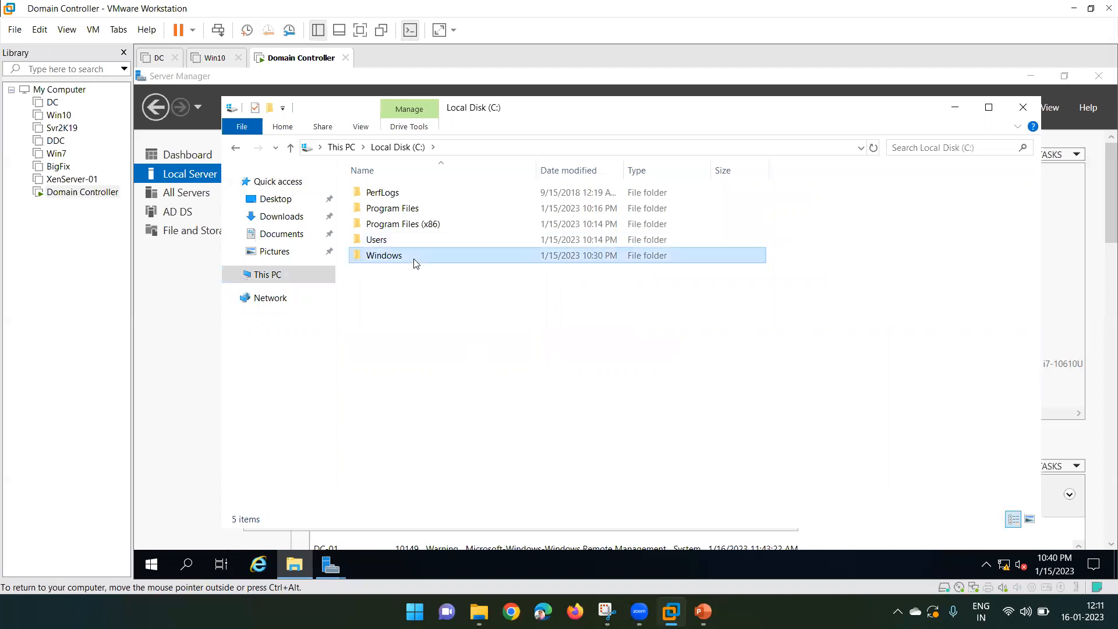
pyautogui.doubleClick(416, 262)
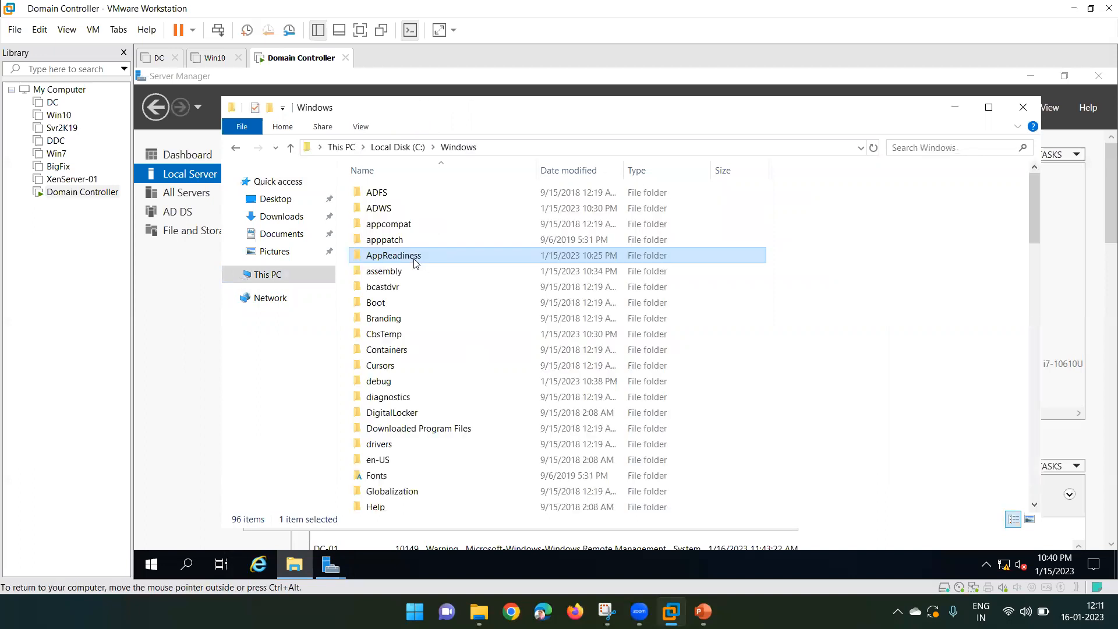
pyautogui.click(516, 149)
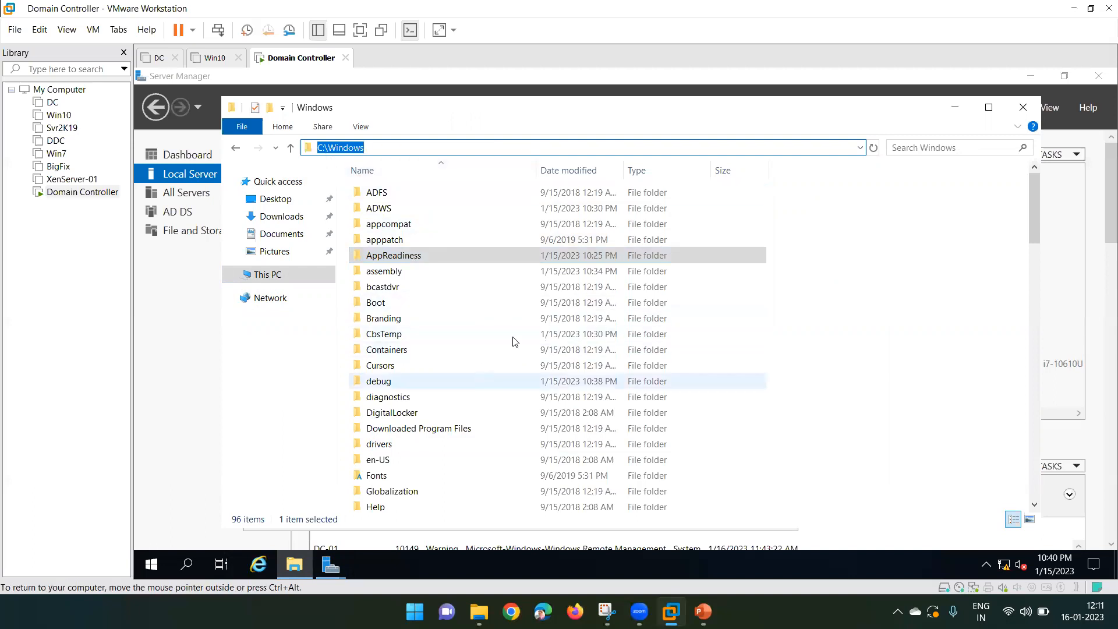
# - Close File Explorer and advance the wizard from Paths to Review Options
pyautogui.click(1020, 108)
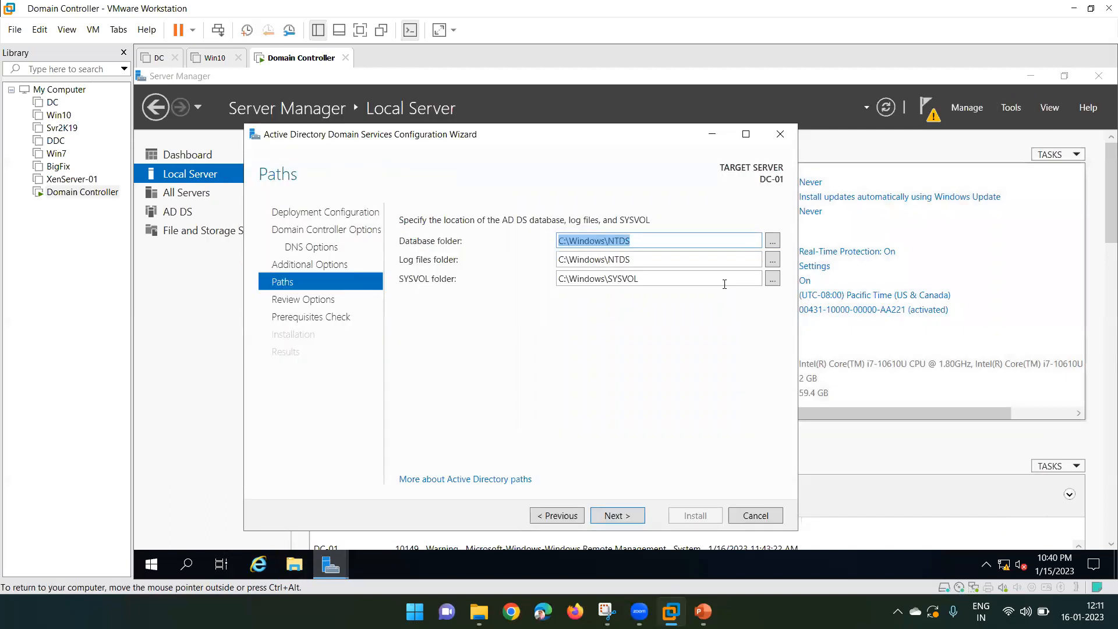
pyautogui.click(612, 517)
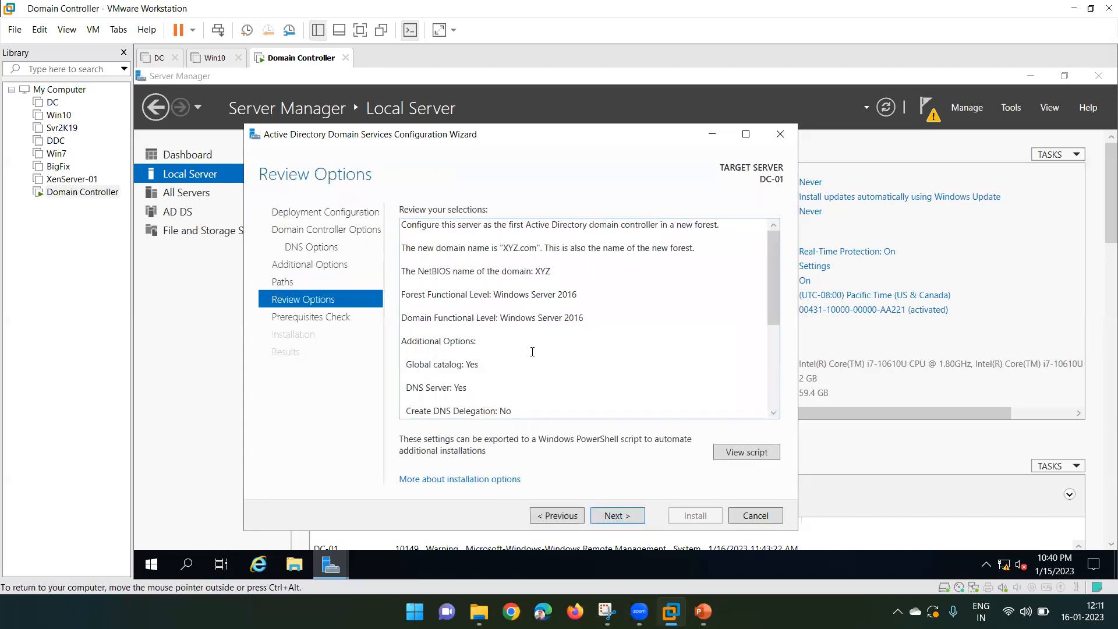
pyautogui.scroll(-5, 533, 351)
pyautogui.scroll(5, 532, 351)
# - Review the summary: XYZ.com, Windows Server 2016 level, no DNS delegation, NTDS/SYSVOL paths
pyautogui.tripleClick(521, 250)
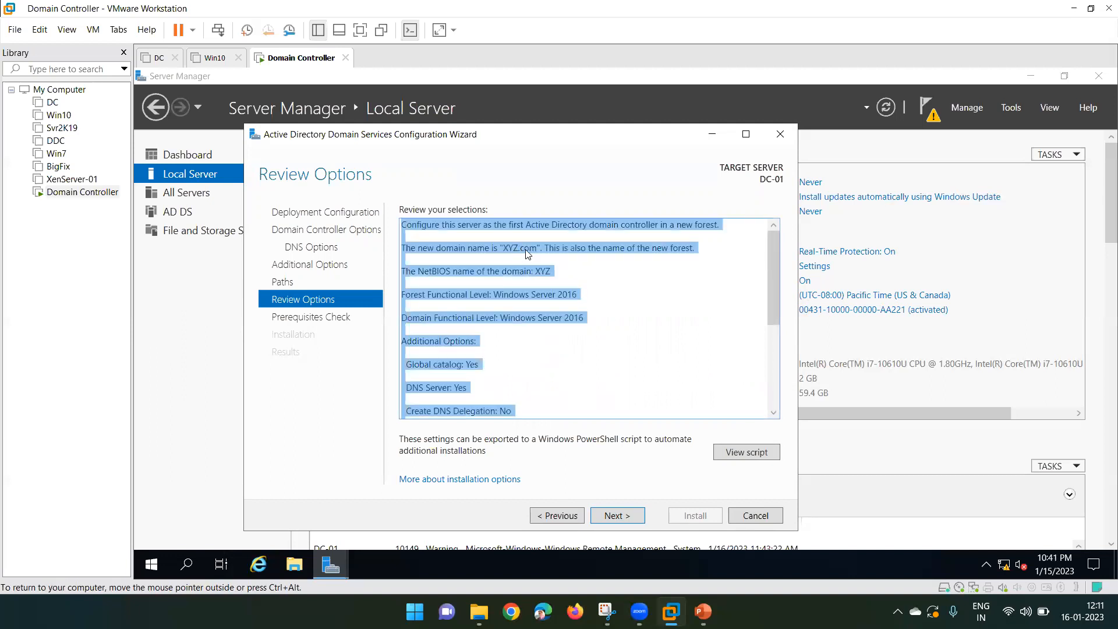
pyautogui.doubleClick(526, 249)
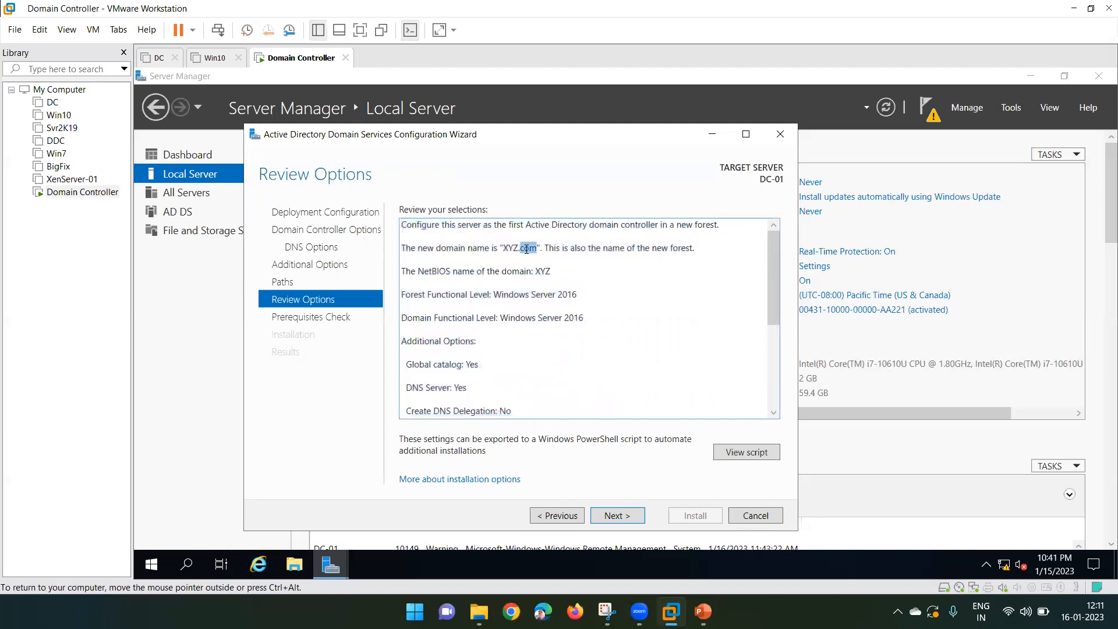
pyautogui.doubleClick(544, 294)
pyautogui.scroll(-3, 536, 295)
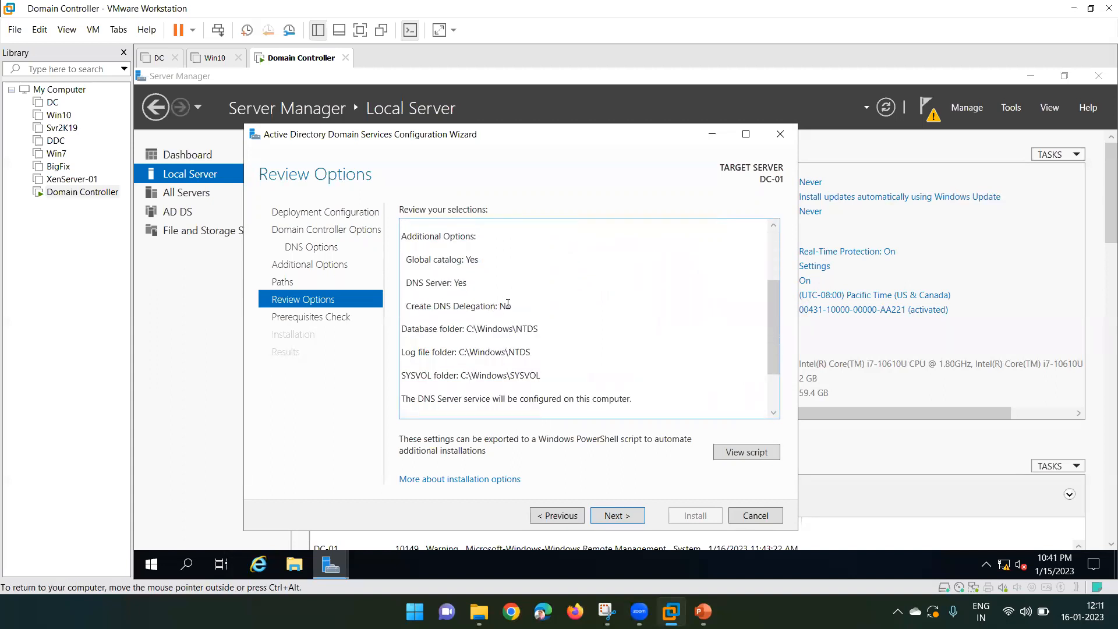
pyautogui.doubleClick(505, 305)
pyautogui.scroll(-1, 508, 304)
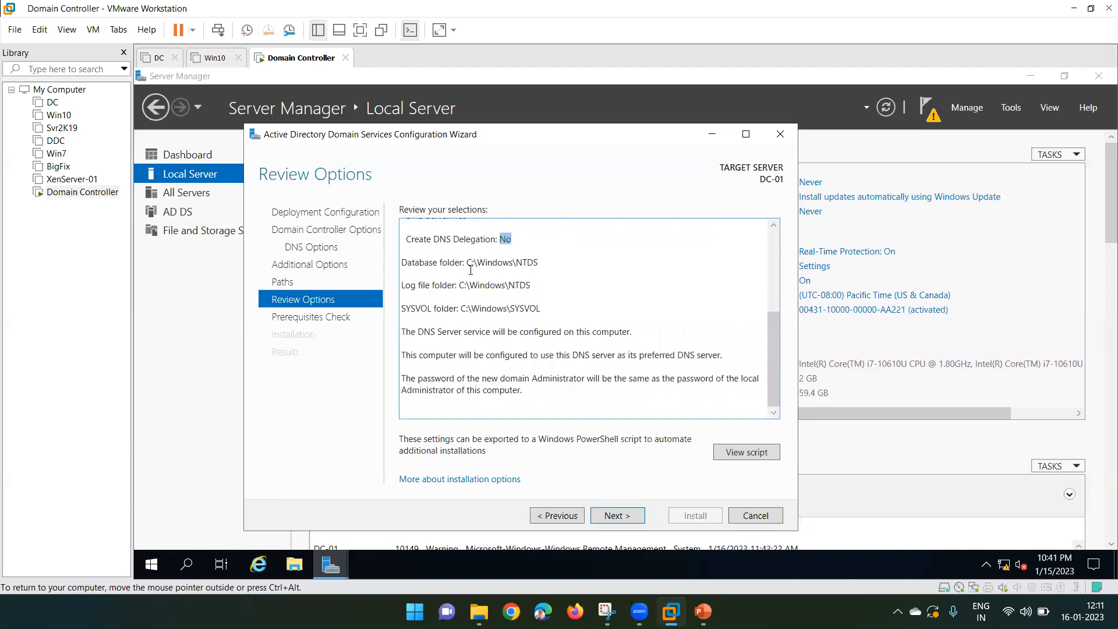
pyautogui.moveTo(468, 263); pyautogui.dragTo(568, 319)
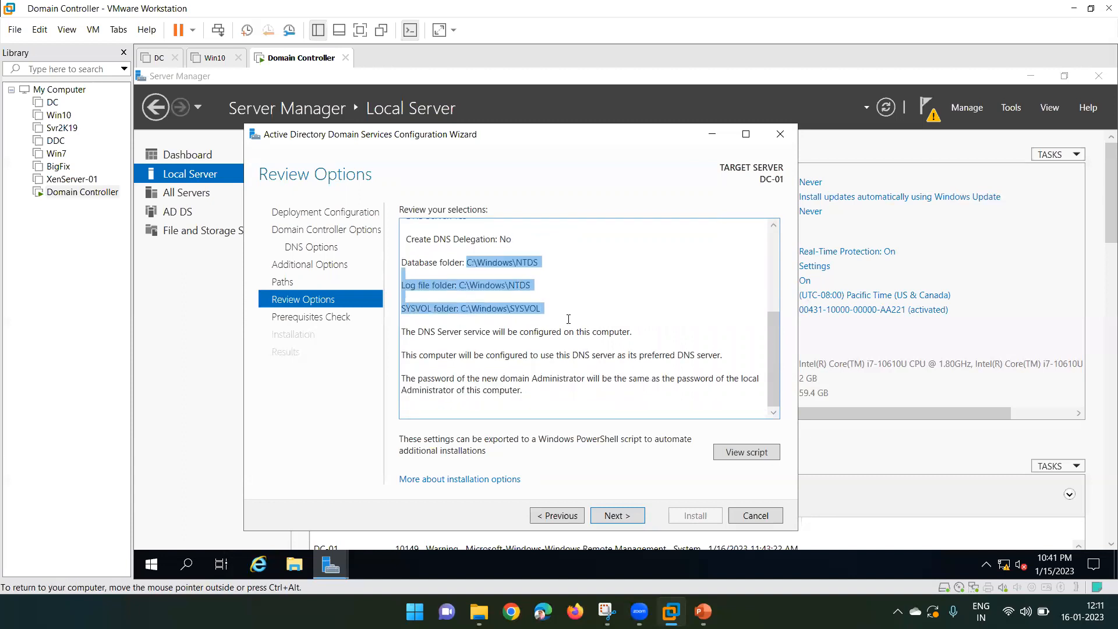
pyautogui.click(564, 297)
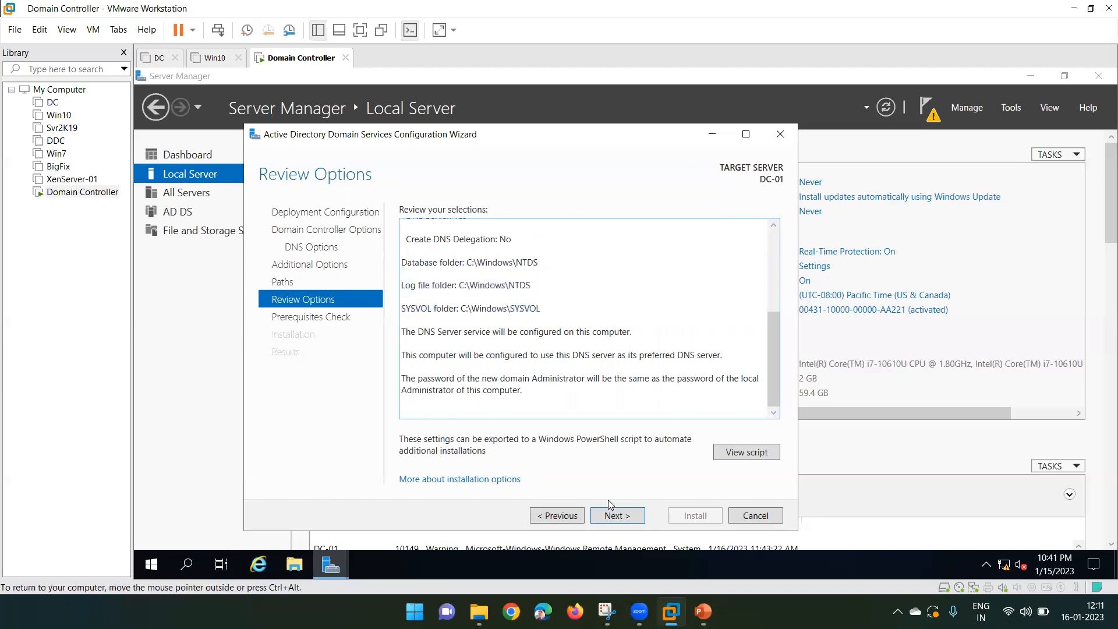
# - Pass the prerequisites check and start installing the domain controller
pyautogui.click(610, 515)
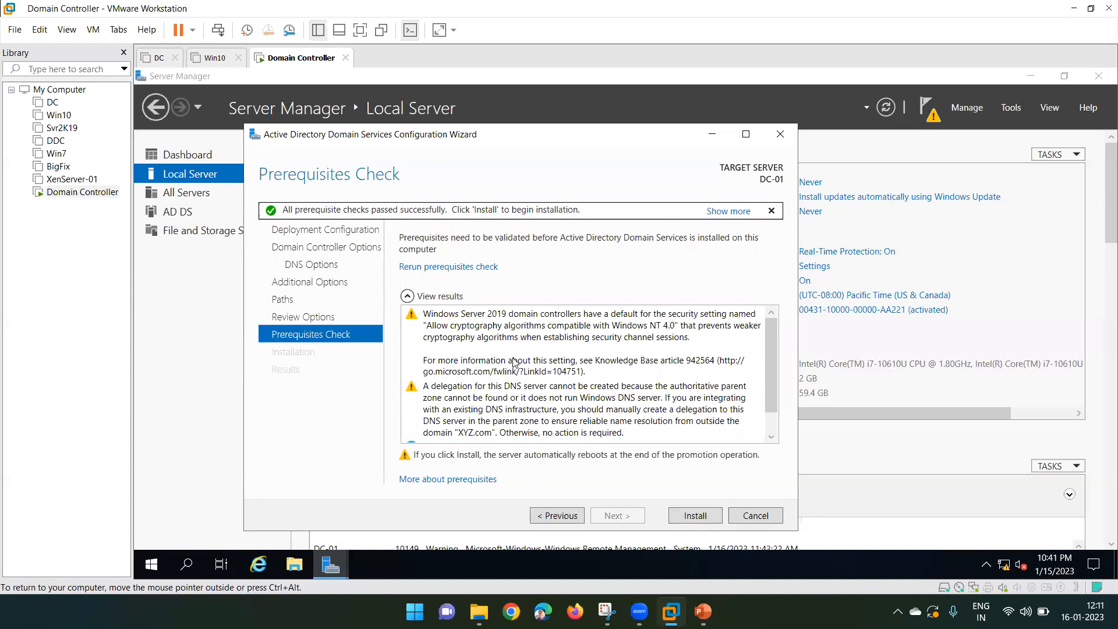
pyautogui.click(688, 518)
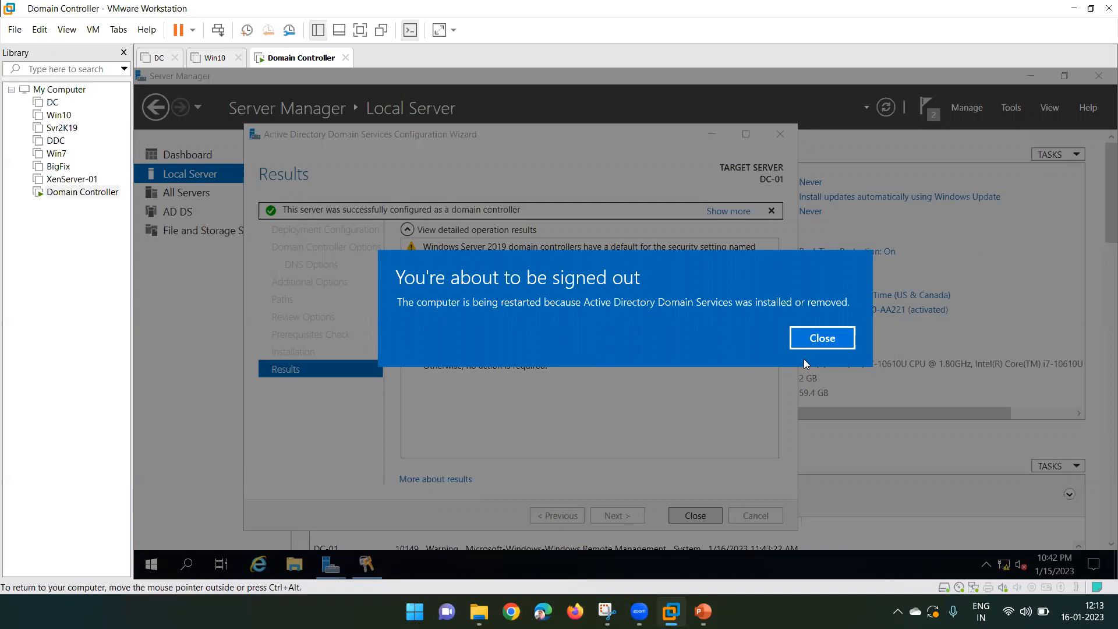
# - Close the 'You're about to be signed out' notice so the server restarts
pyautogui.click(832, 338)
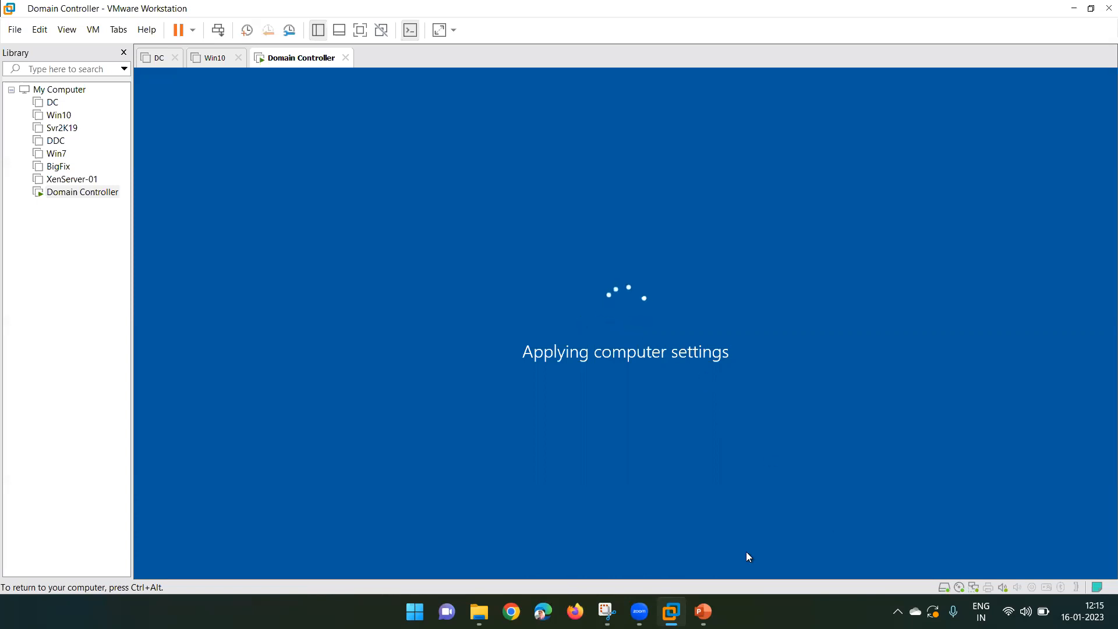
# - Close the host Start menu while the Domain Controller VM boots to its lock screen
pyautogui.click(415, 611)
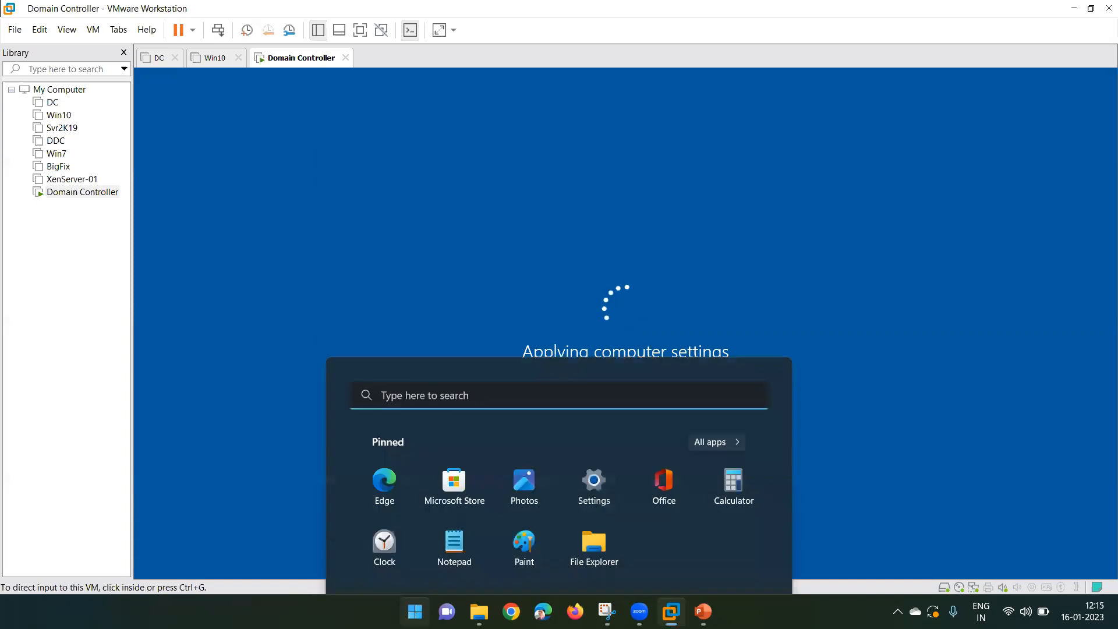
pyautogui.click(415, 611)
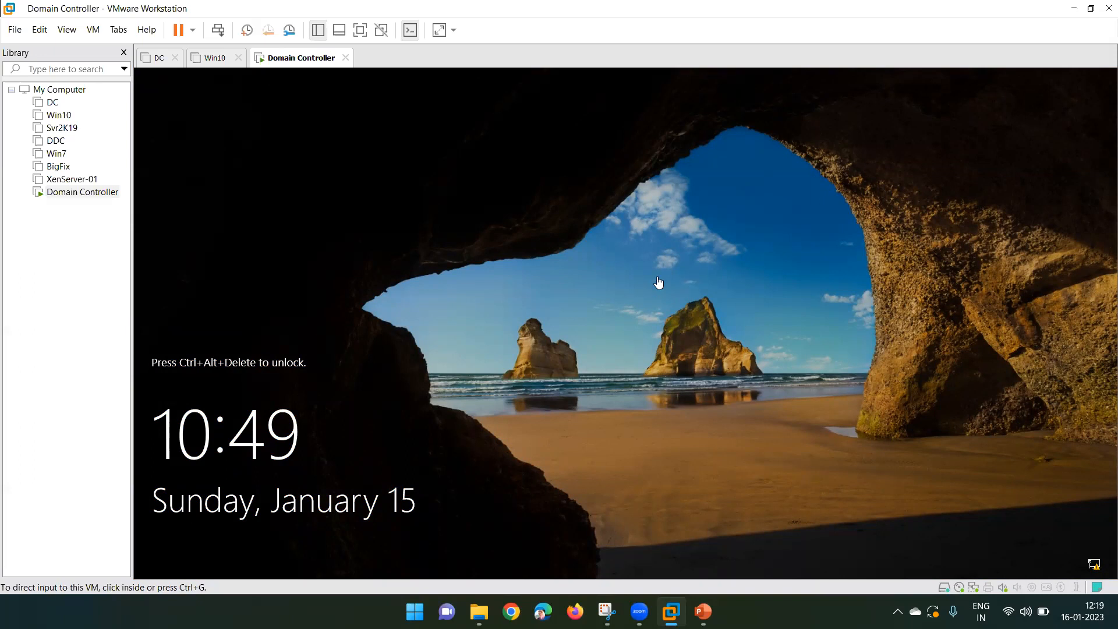
# - Sign in to the Windows Server VM as Administrator with the account password
pyautogui.click(220, 31)
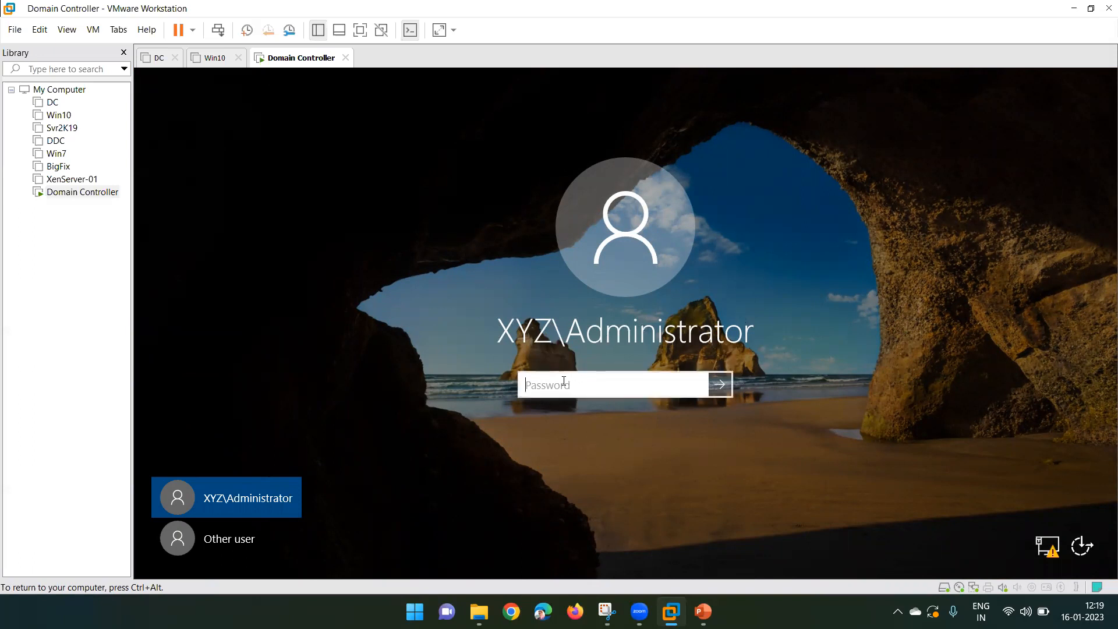
pyautogui.write('*********')
pyautogui.press('Return')
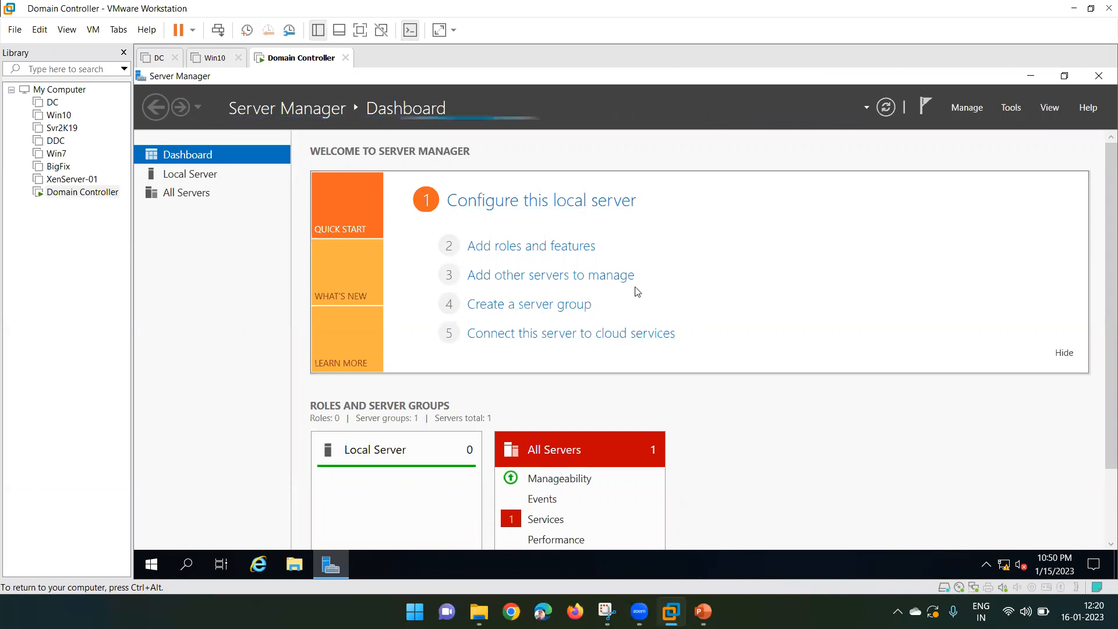
# - View the Local Server page showing DC-01 in the XYZ.com domain
pyautogui.click(189, 176)
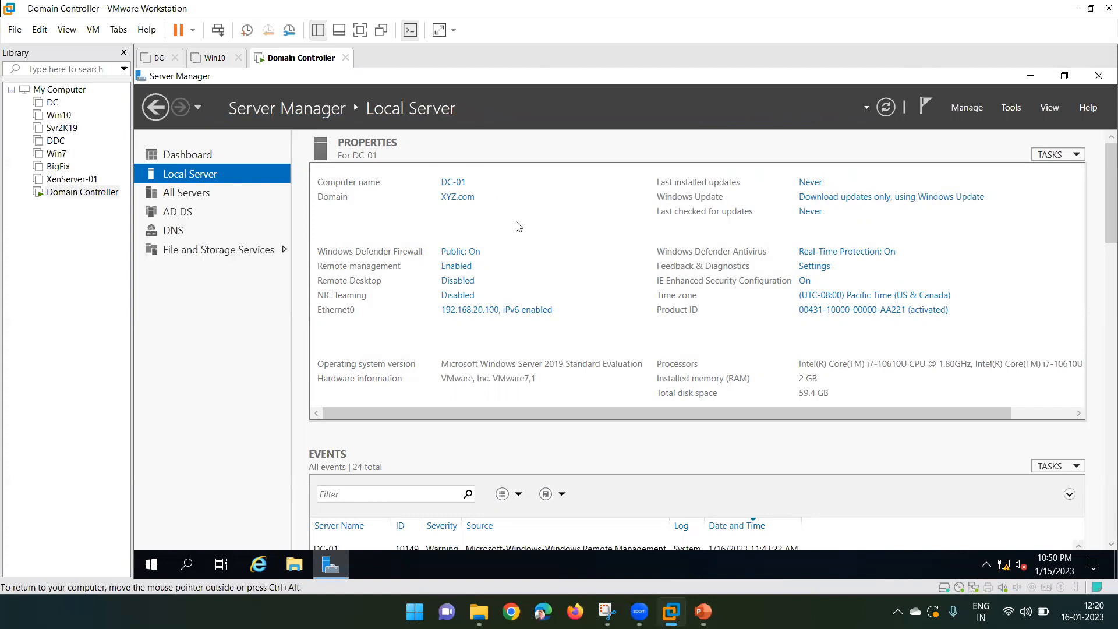
# - Launch Active Directory Users and Computers maximized and expand the XYZ.com domain tree
pyautogui.click(1013, 110)
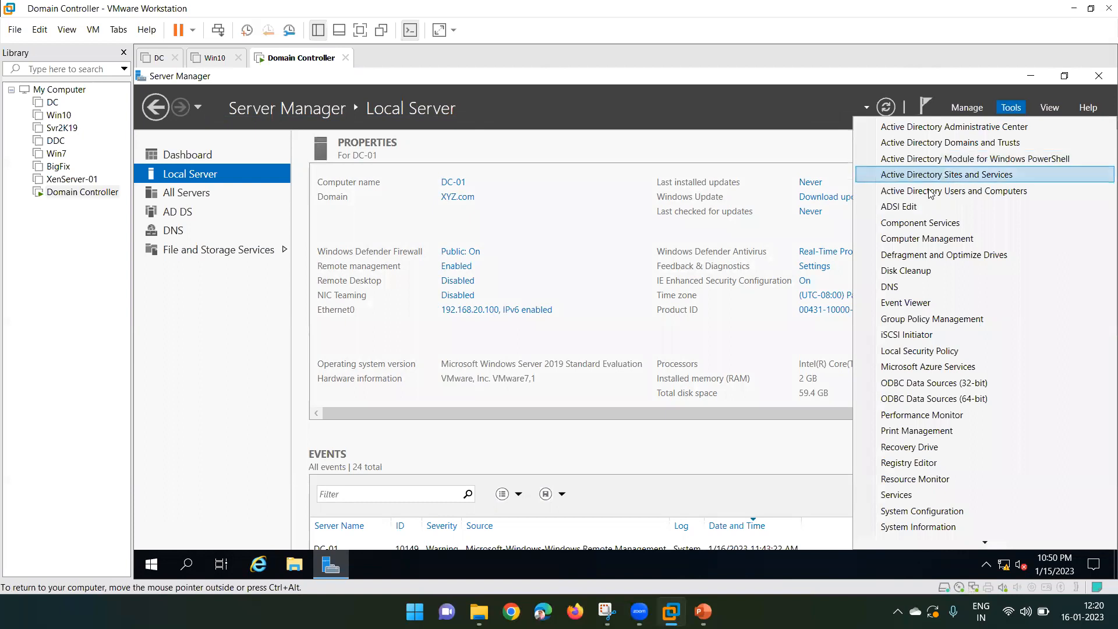
pyautogui.click(953, 191)
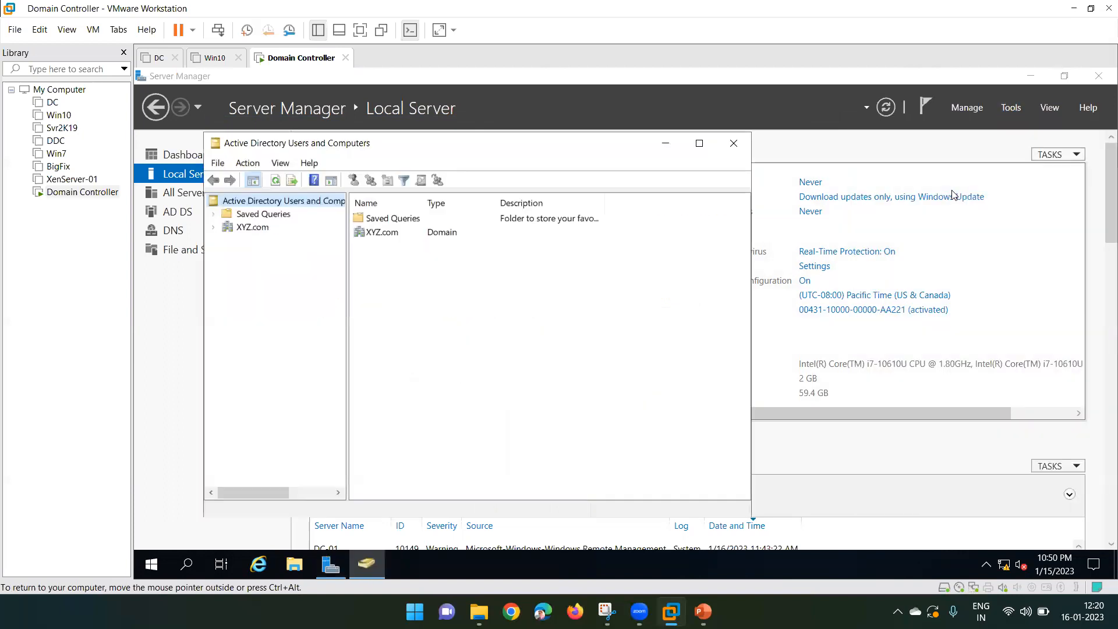
pyautogui.click(698, 146)
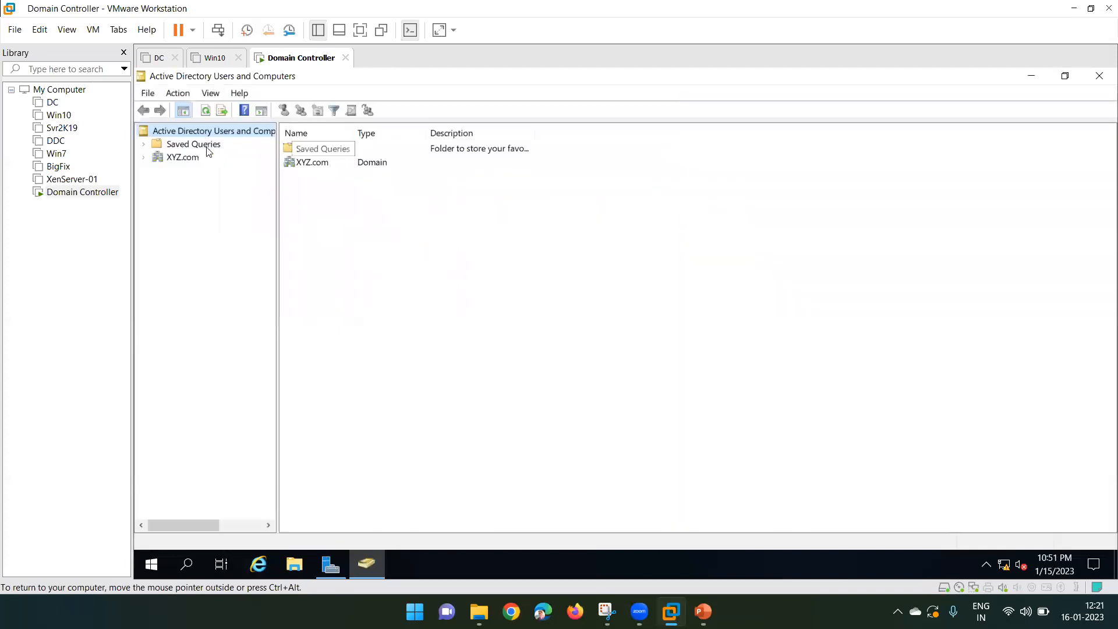
pyautogui.click(161, 158)
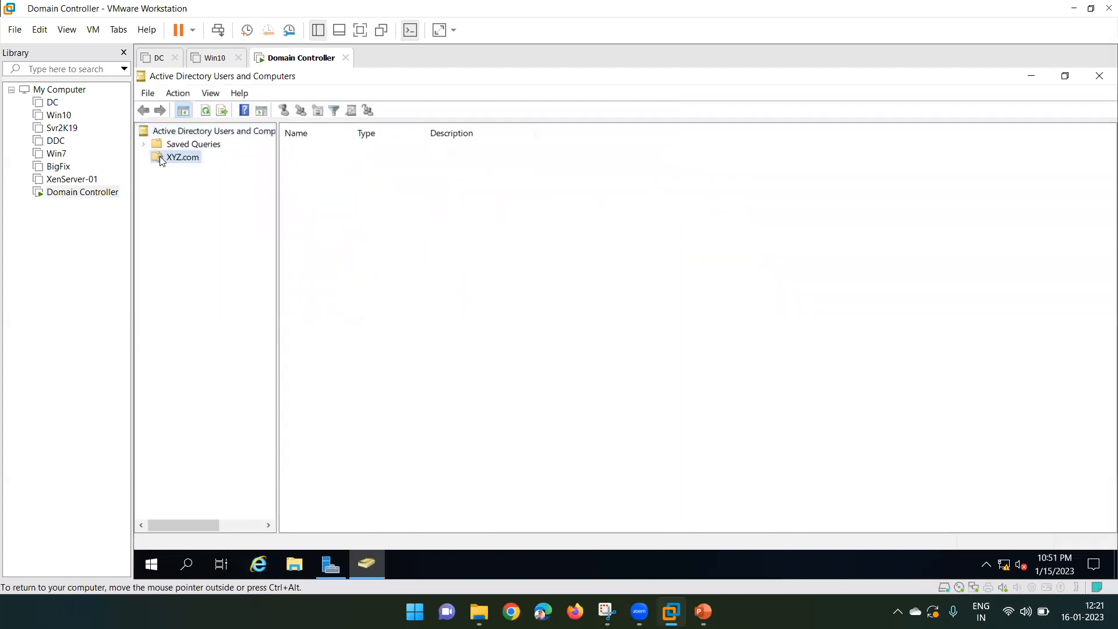
pyautogui.click(145, 160)
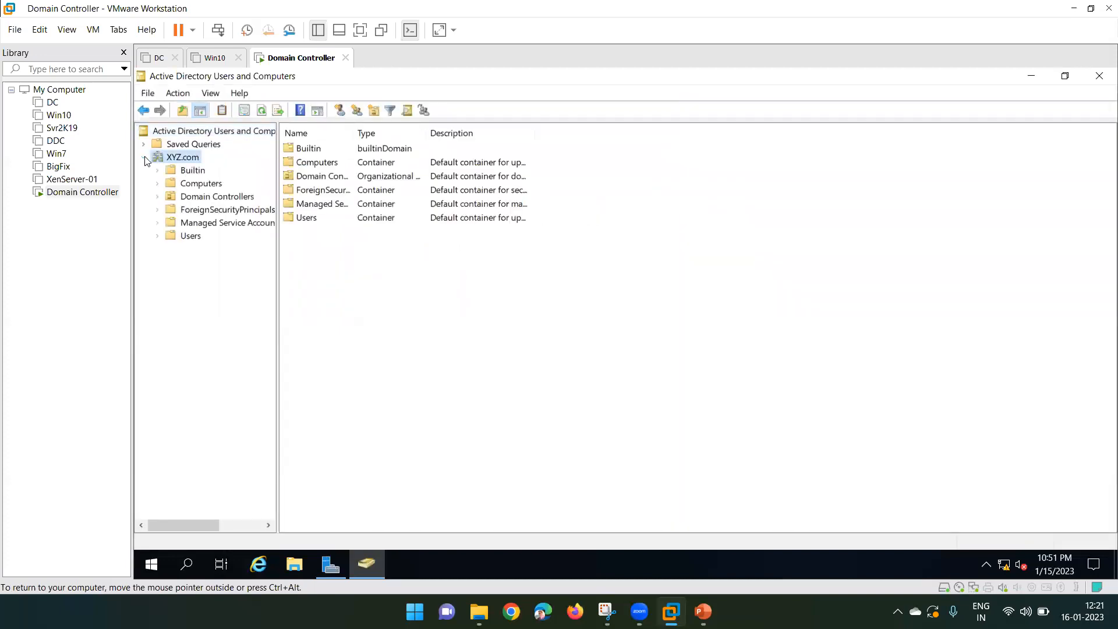
# - Create an organizational unit named Delhi-Users under XYZ.com
pyautogui.rightClick(177, 162)
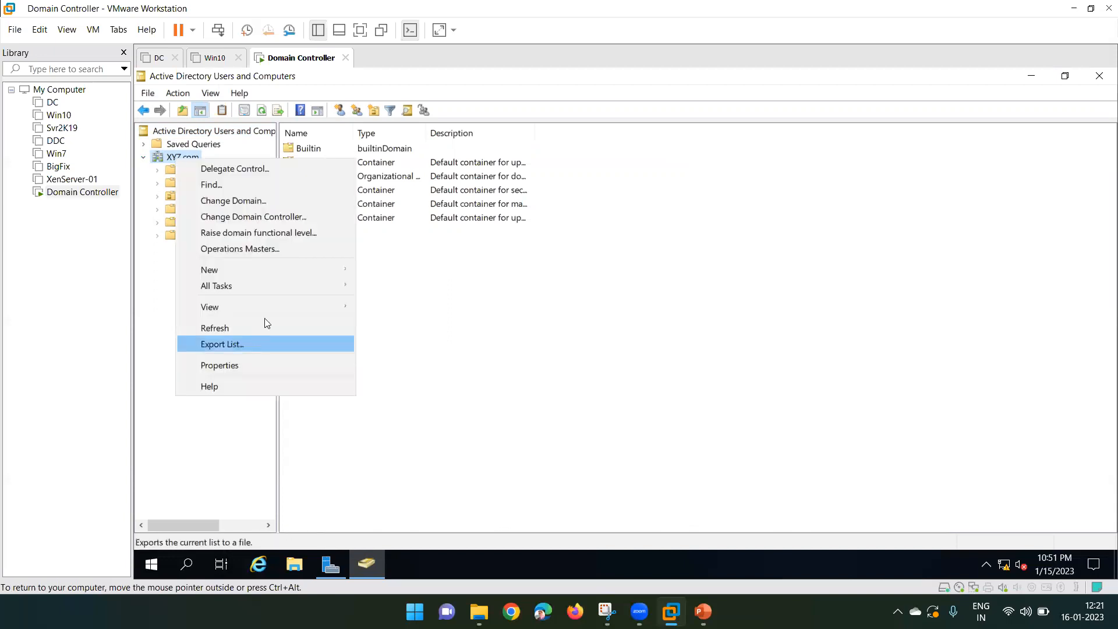
pyautogui.moveTo(287, 272)
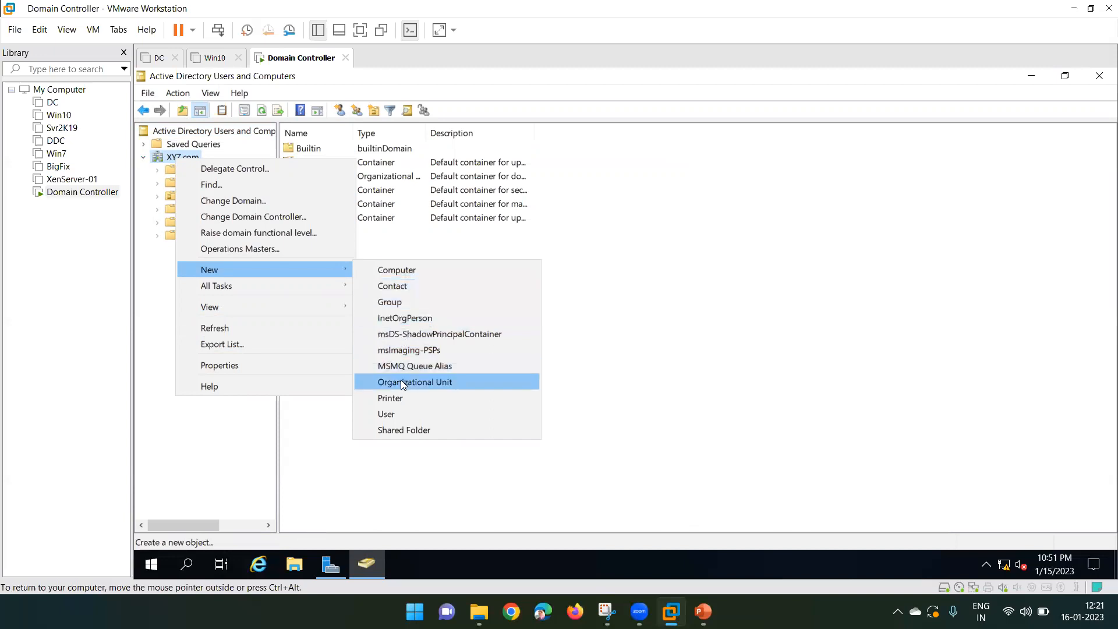
pyautogui.click(433, 382)
pyautogui.moveTo(279, 86); pyautogui.dragTo(436, 115)
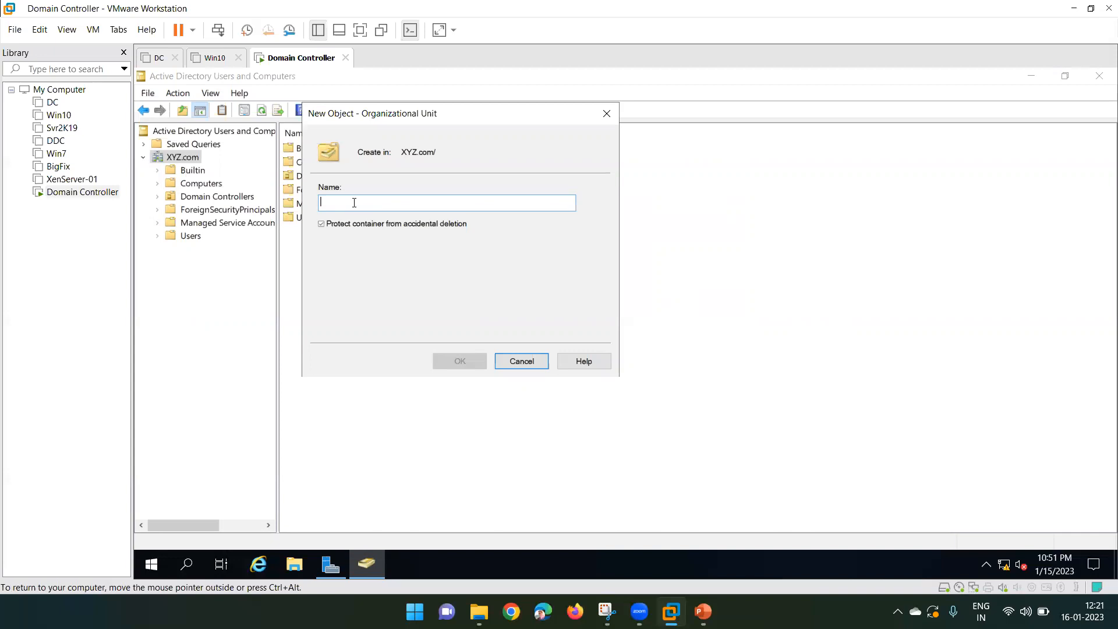
pyautogui.write('D')
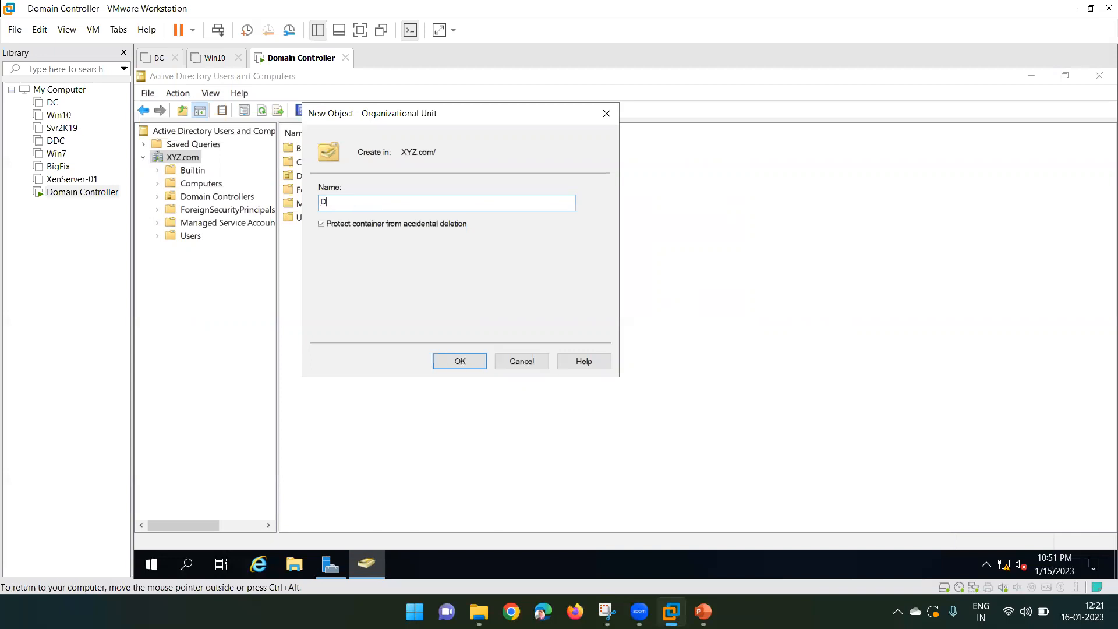
pyautogui.write('elhi-Users')
pyautogui.click(455, 362)
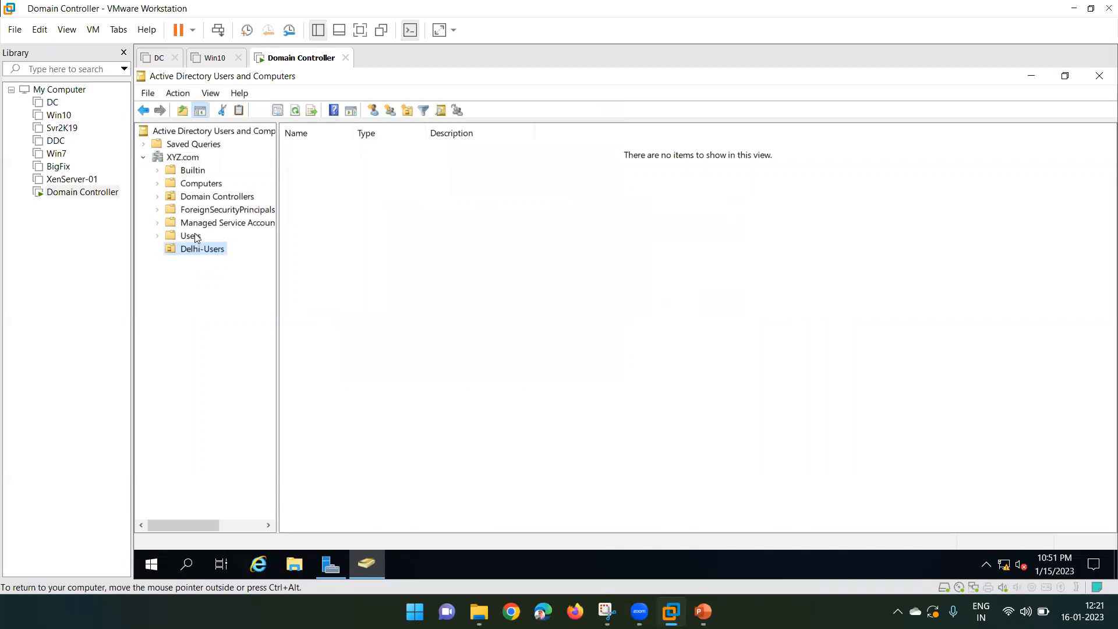
# - Begin a second new organizational unit under XYZ.com
pyautogui.click(185, 158)
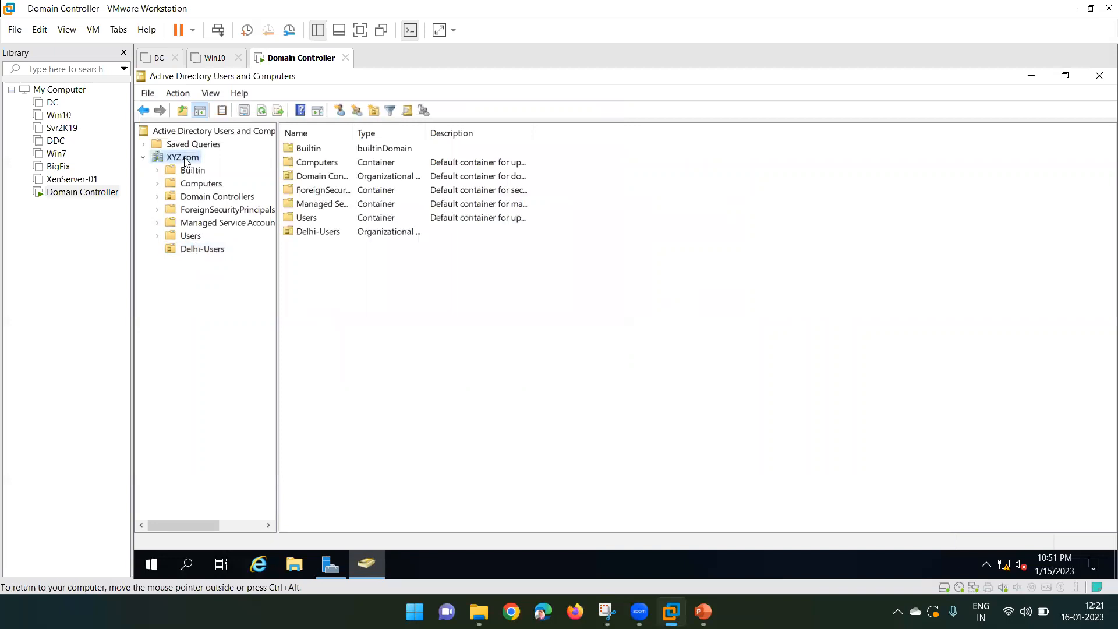
pyautogui.rightClick(185, 161)
pyautogui.moveTo(303, 270)
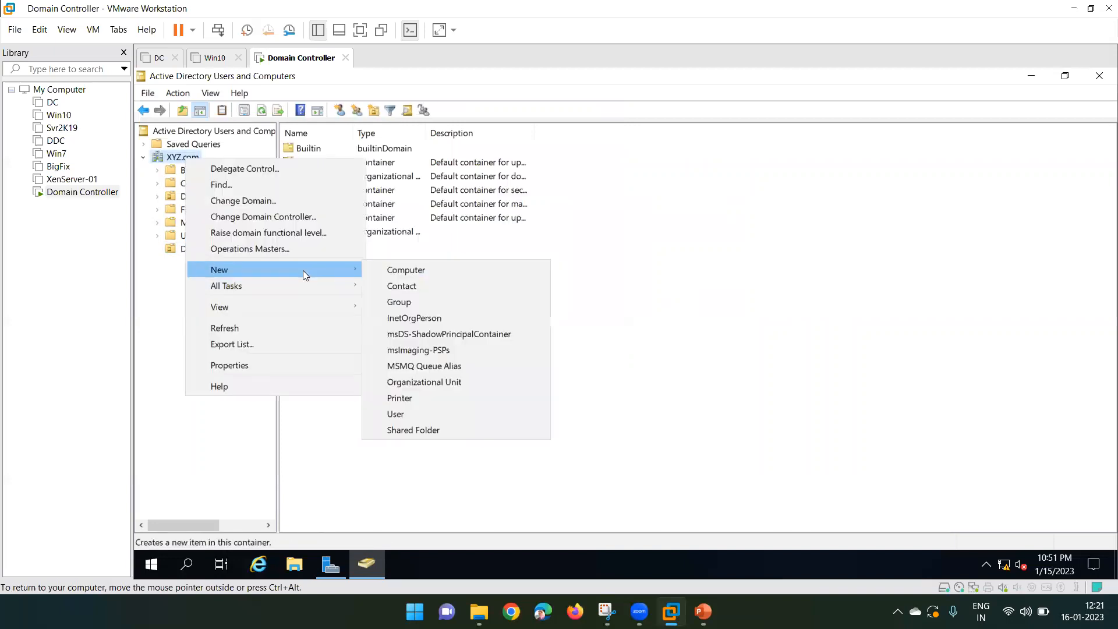
pyautogui.click(429, 382)
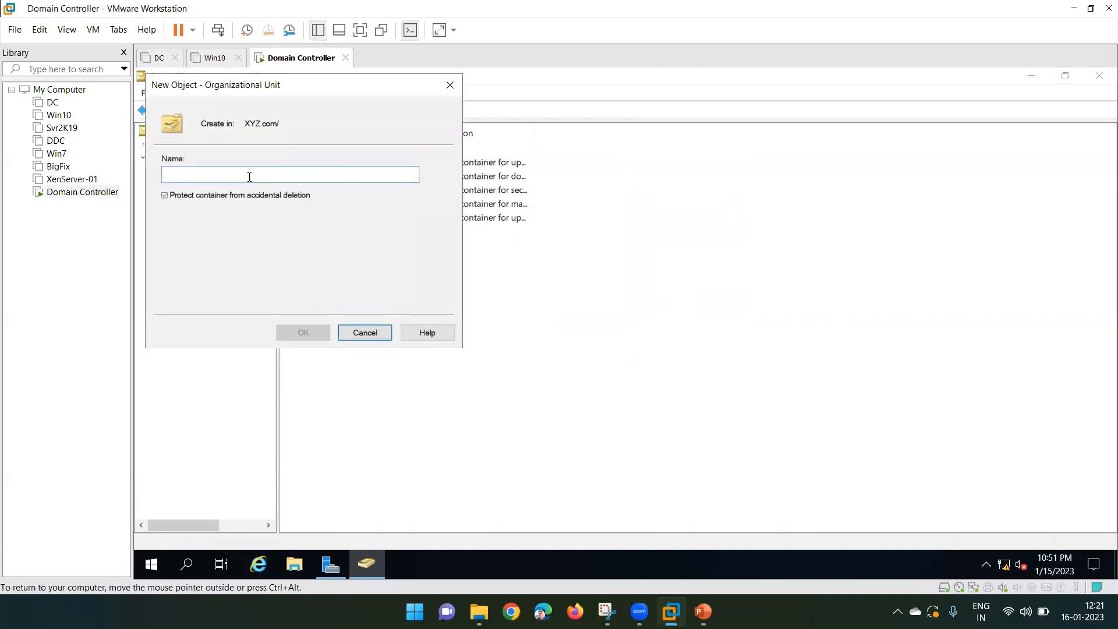
# - Name the new OU Bang-Users, then check that Delhi-Users and Bang-Users are empty, leaving Bang-Users selected
pyautogui.write('Ban')
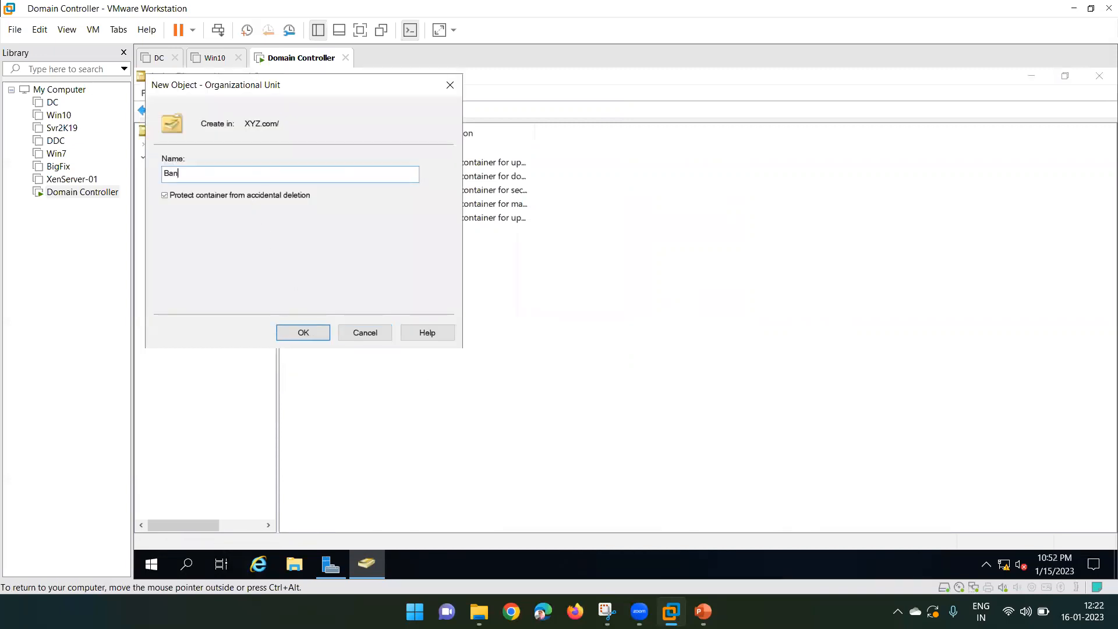
pyautogui.write('g-Users')
pyautogui.click(291, 333)
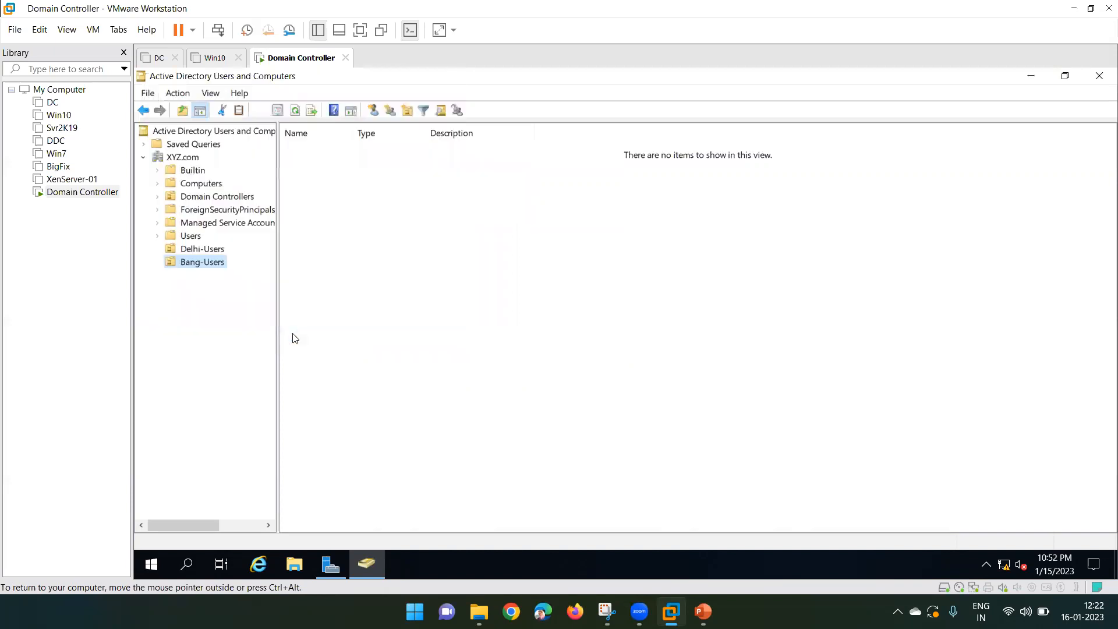
pyautogui.click(195, 250)
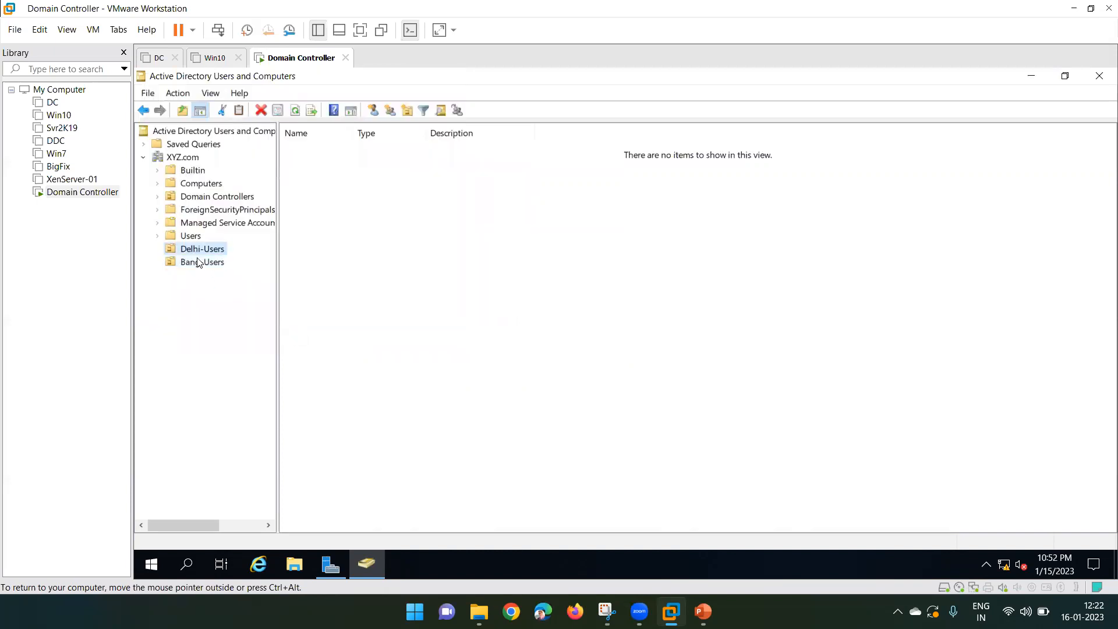
pyautogui.click(199, 262)
pyautogui.click(204, 249)
pyautogui.click(203, 263)
pyautogui.click(459, 240)
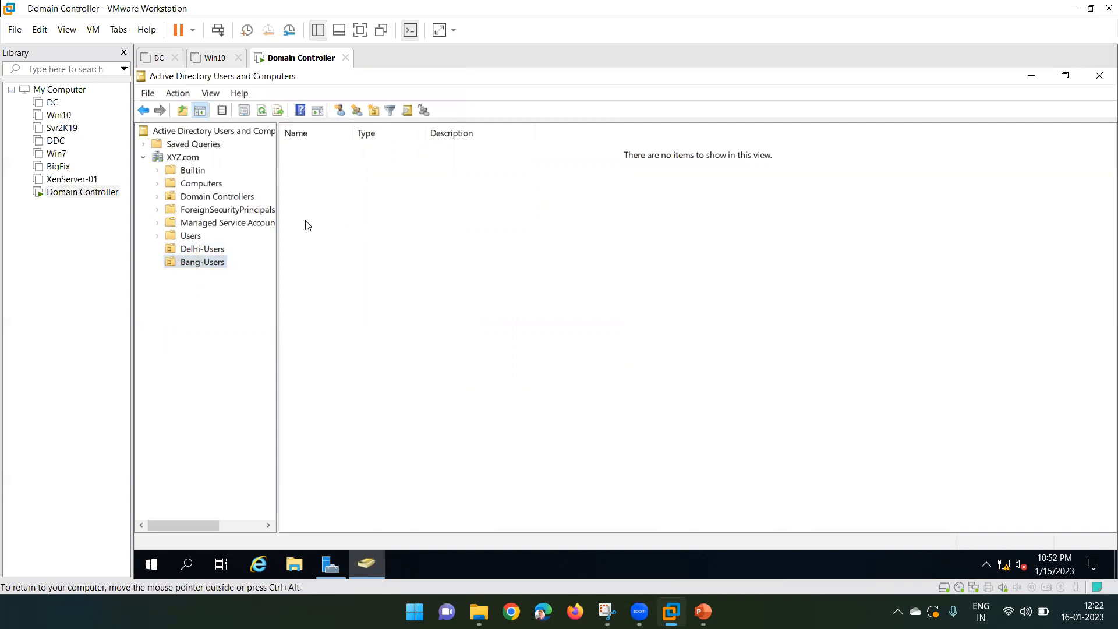
pyautogui.click(194, 265)
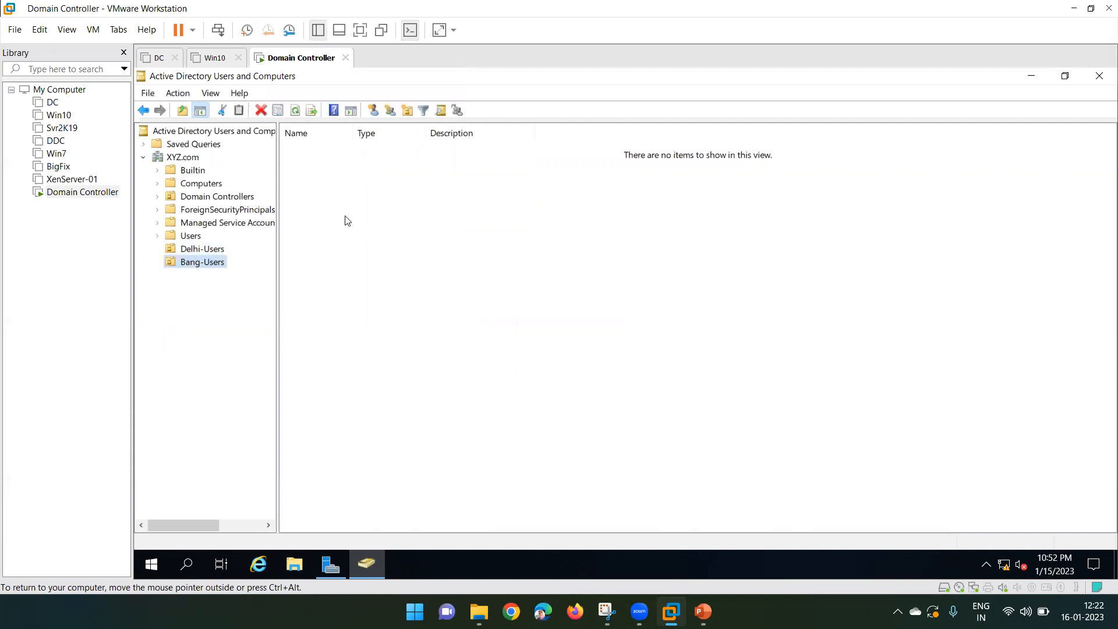
# - Start a new user in Bang-Users and enter the user's first and last name
pyautogui.rightClick(337, 193)
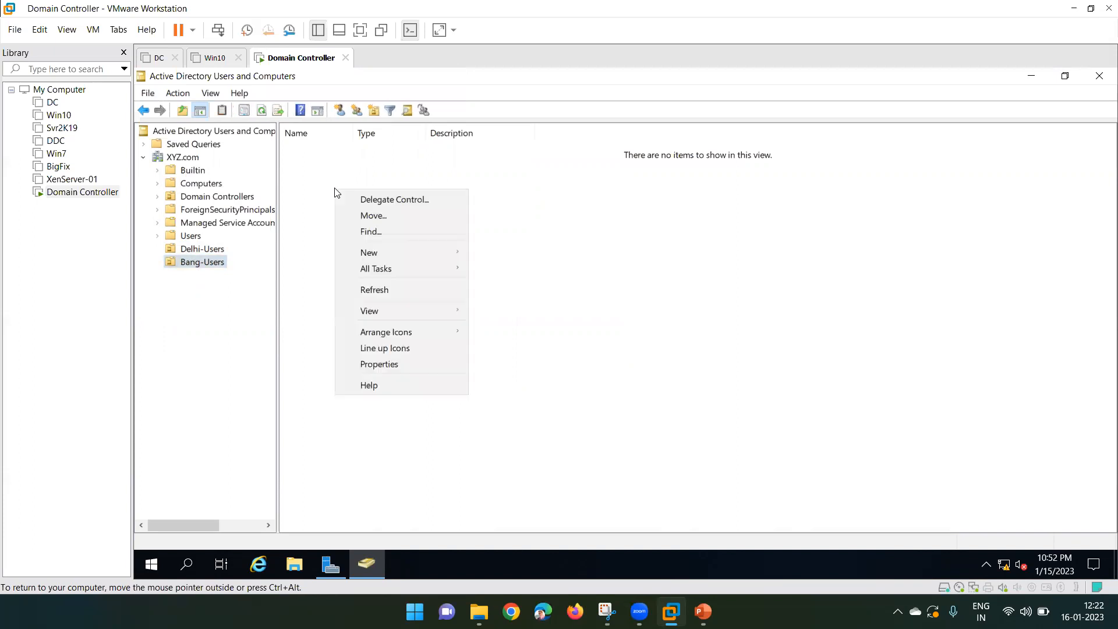
pyautogui.moveTo(410, 261)
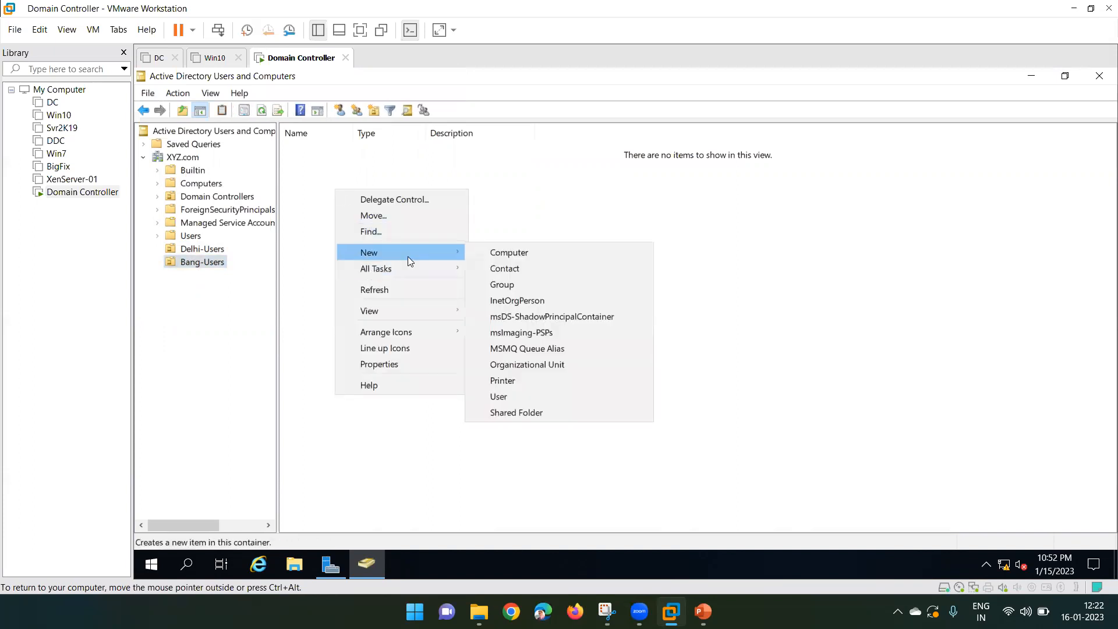
pyautogui.click(512, 398)
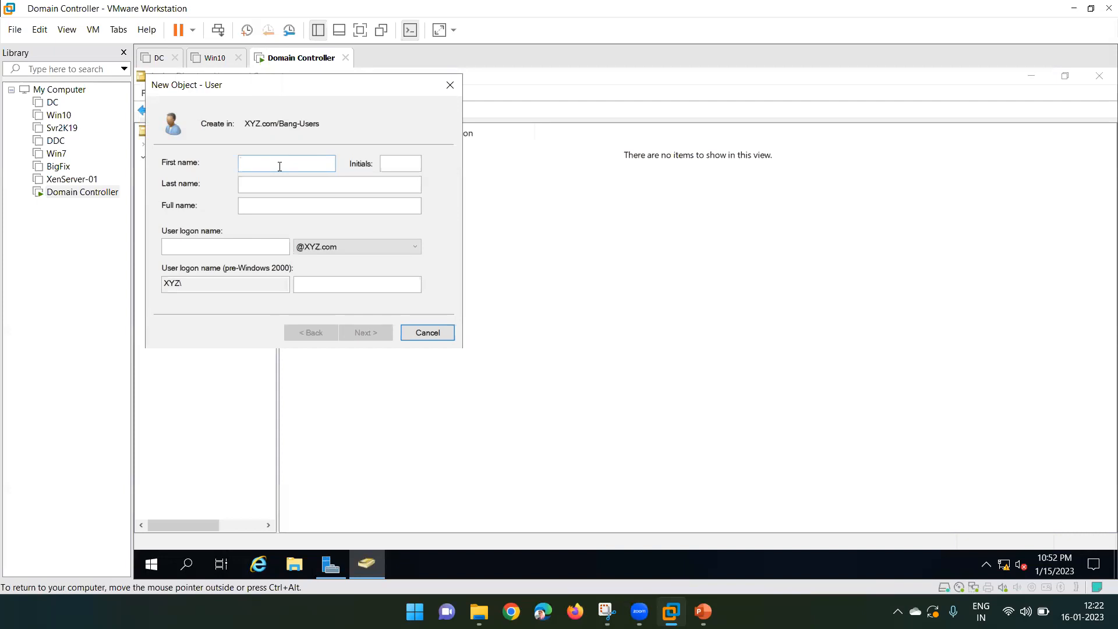
pyautogui.write('Arip')
pyautogui.press('BackSpace')
pyautogui.press('BackSpace')
pyautogui.press('BackSpace')
pyautogui.press('BackSpace')
pyautogui.press('Tab')
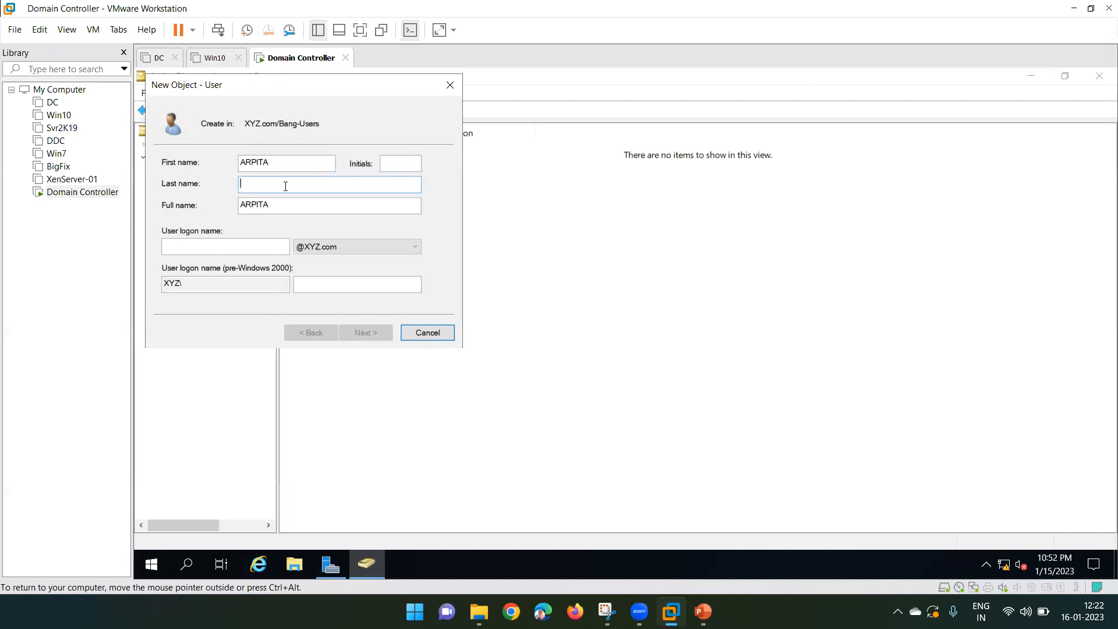
pyautogui.click(242, 185)
pyautogui.write('I')
pyautogui.press('BackSpace')
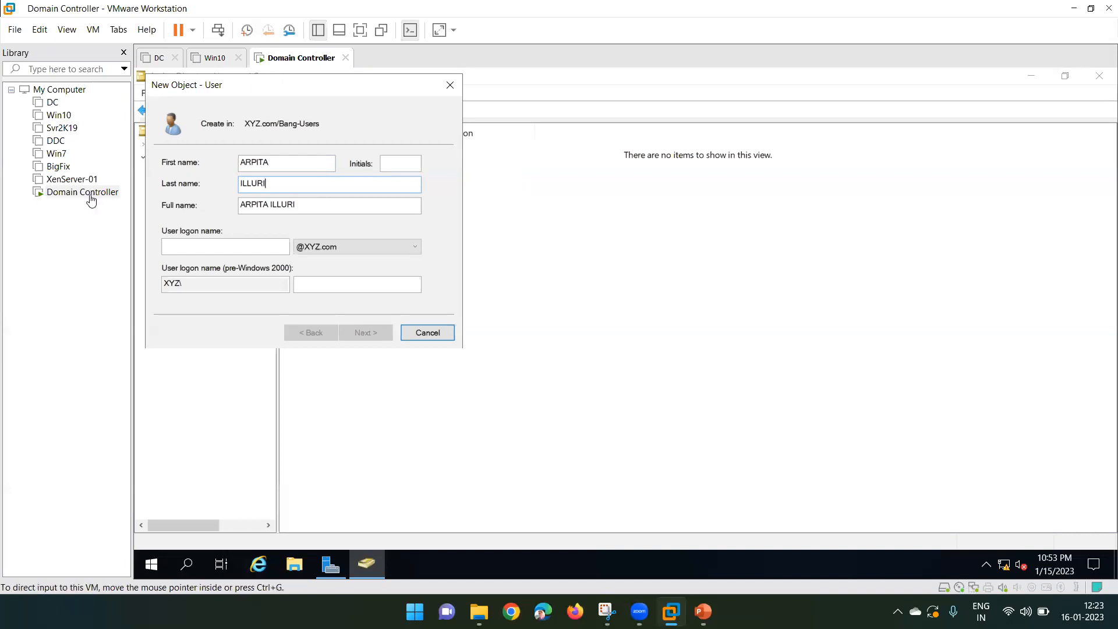
# - Check the entered names and fill in the user's logon name
pyautogui.doubleClick(264, 168)
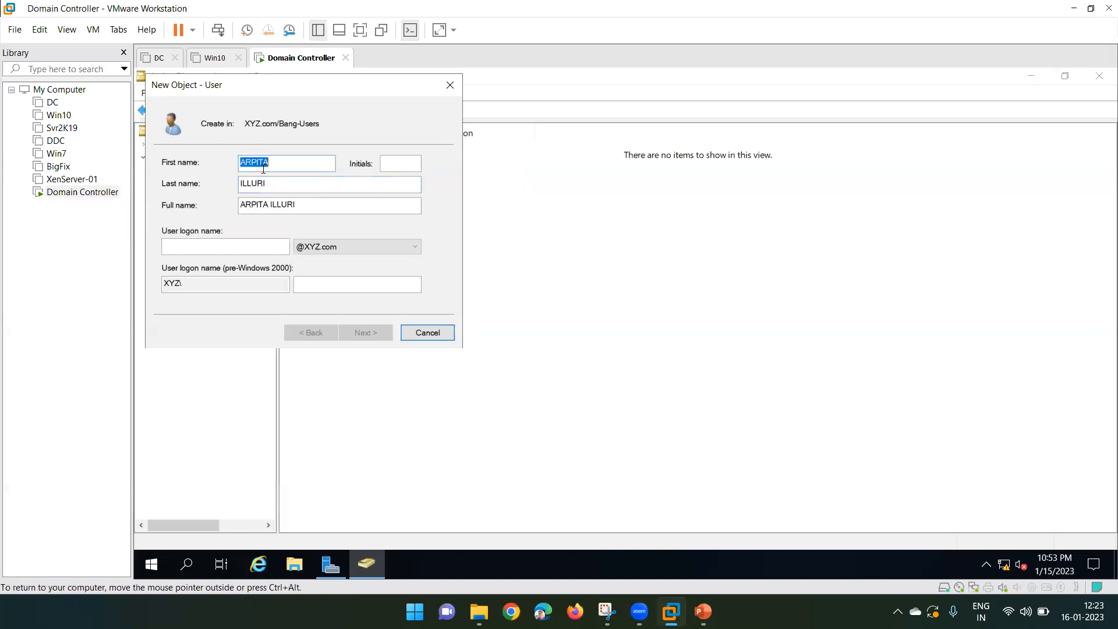
pyautogui.click(252, 189)
pyautogui.doubleClick(252, 184)
pyautogui.click(237, 249)
pyautogui.moveTo(237, 94); pyautogui.dragTo(387, 151)
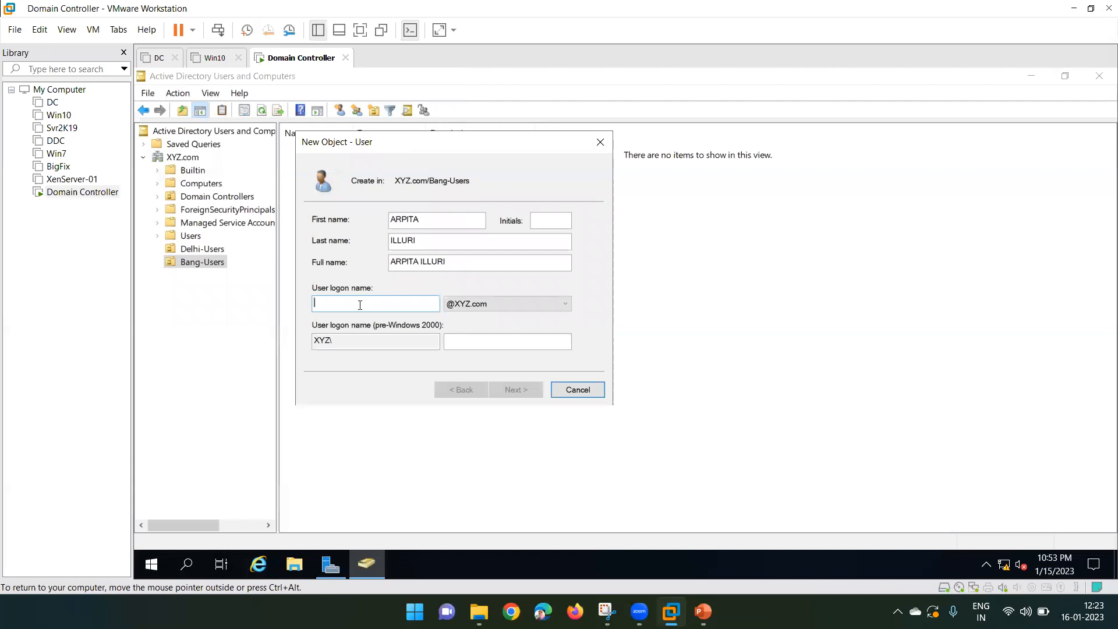
pyautogui.write('e123456')
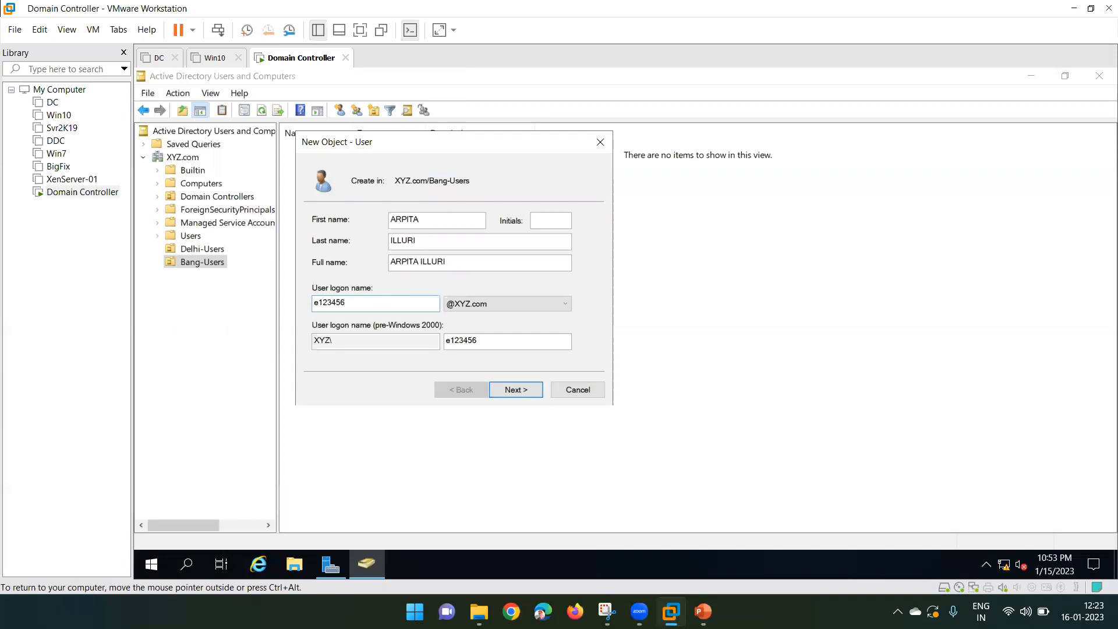
pyautogui.moveTo(359, 306); pyautogui.dragTo(314, 303)
pyautogui.doubleClick(324, 303)
# - Set and confirm the new user's password, then finish creating the account
pyautogui.click(528, 389)
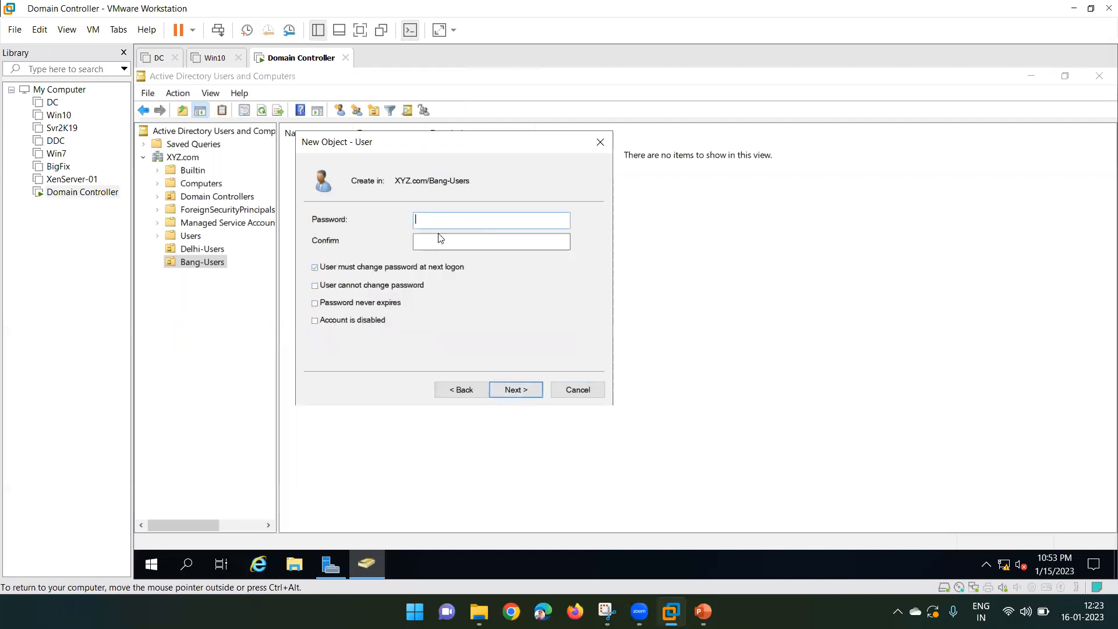
pyautogui.write('abc@12345')
pyautogui.press('Tab')
pyautogui.write('abc@12345')
pyautogui.click(518, 390)
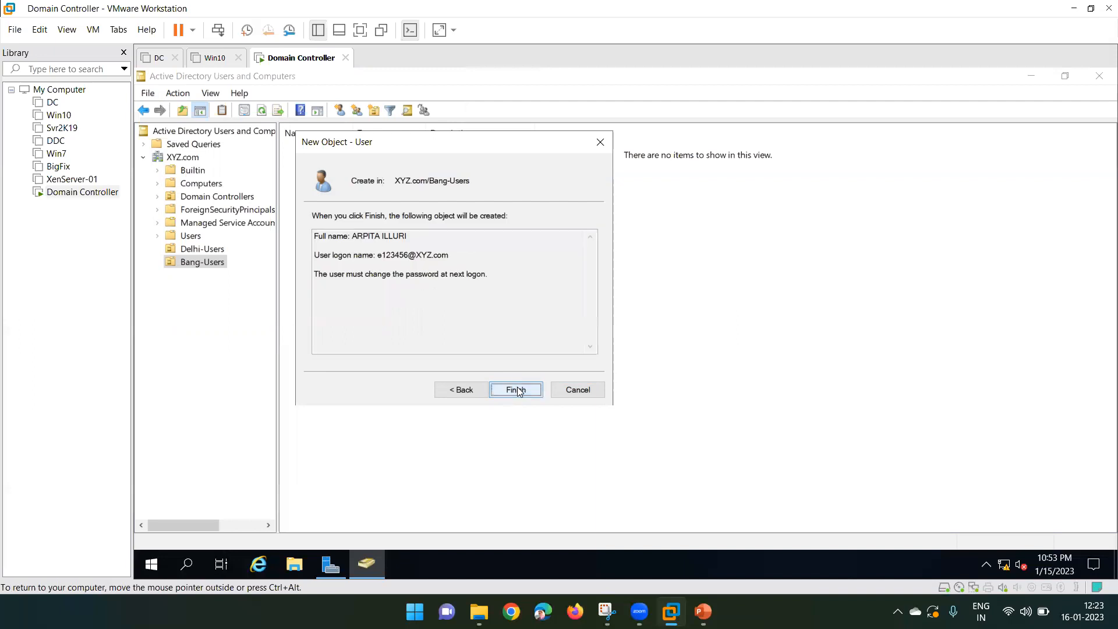
pyautogui.click(518, 390)
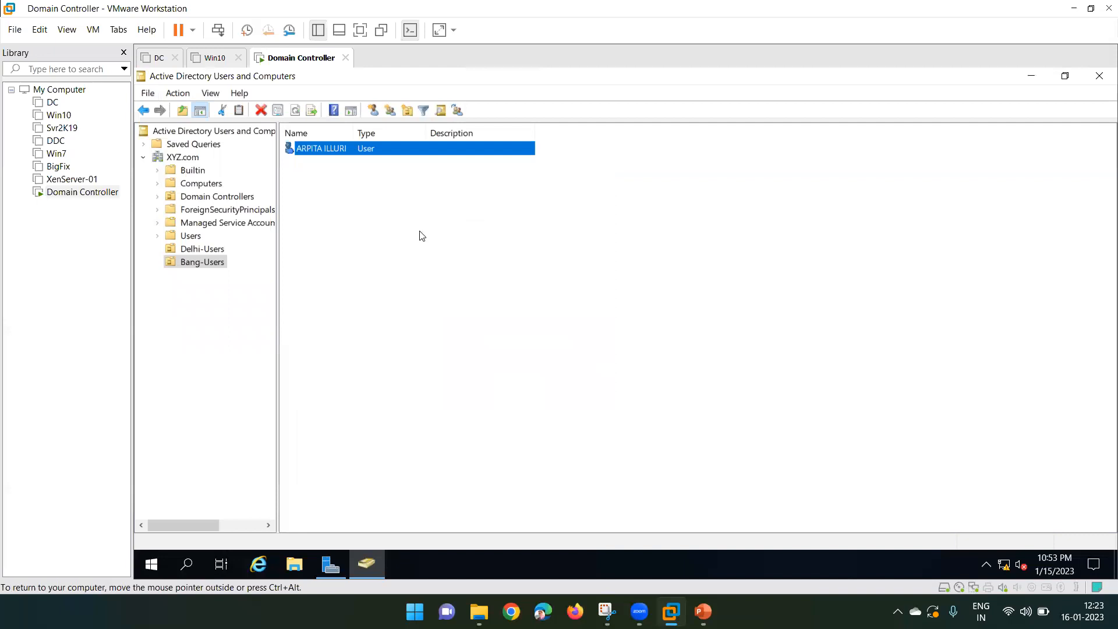
# - Widen the Name column of the Bang-Users list and select the new user
pyautogui.moveTo(355, 132); pyautogui.dragTo(457, 132)
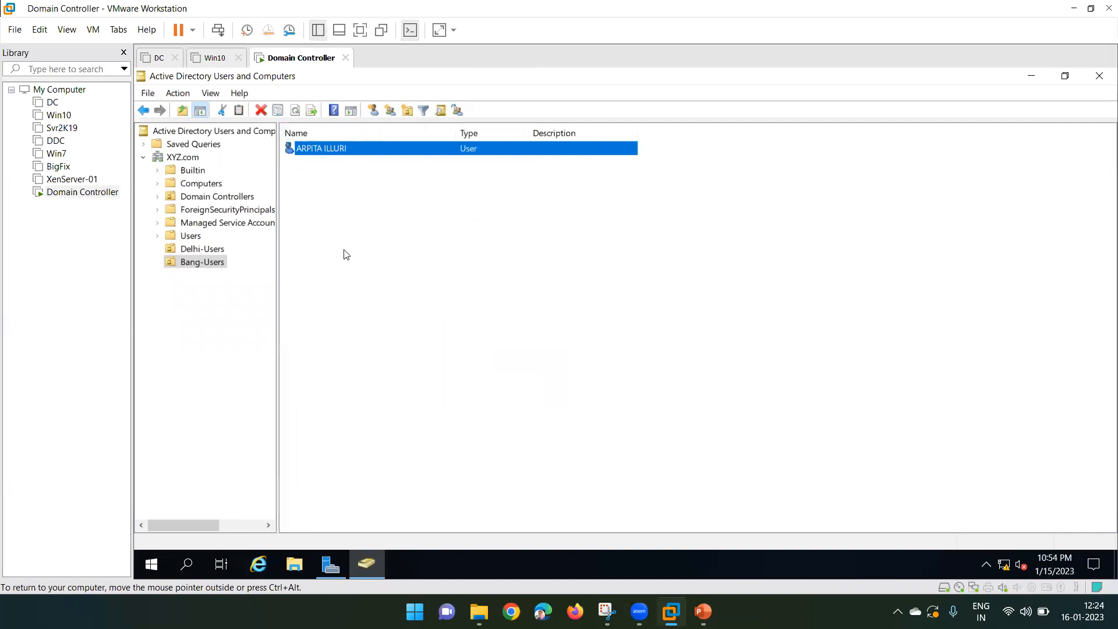
pyautogui.click(344, 251)
pyautogui.click(318, 152)
# - Review the user's Account tab settings in Properties and close without changes
pyautogui.rightClick(321, 151)
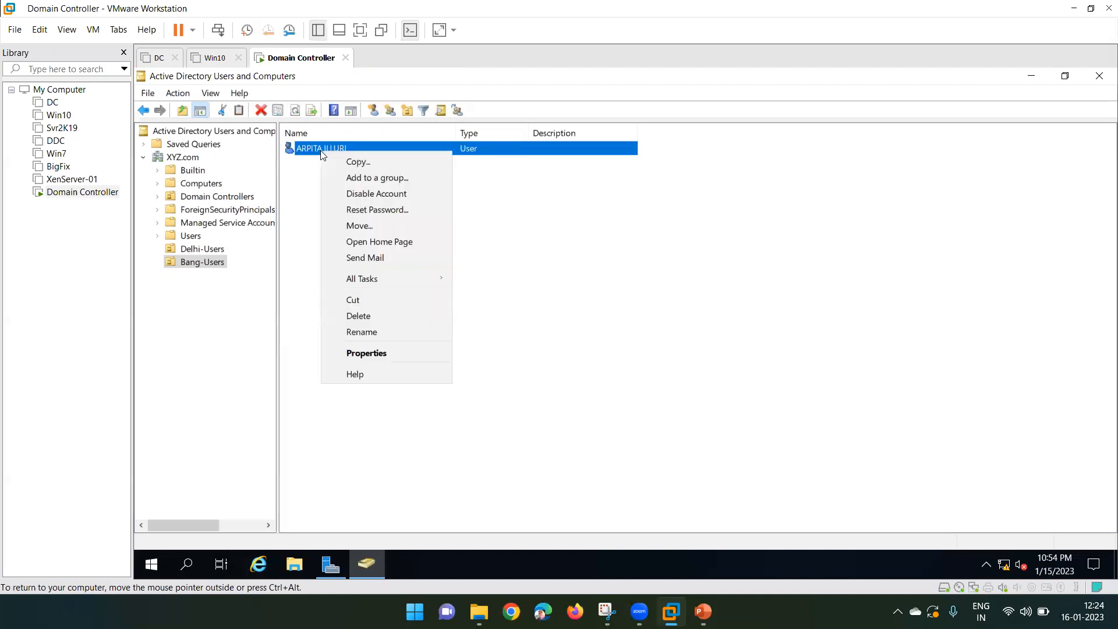
pyautogui.click(358, 354)
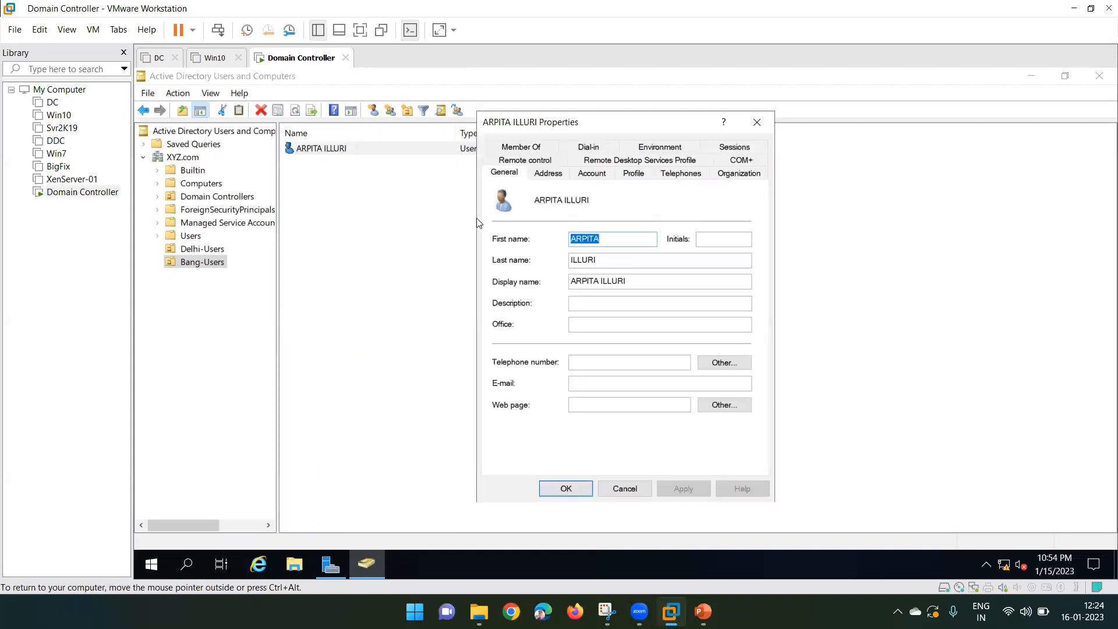
pyautogui.click(589, 174)
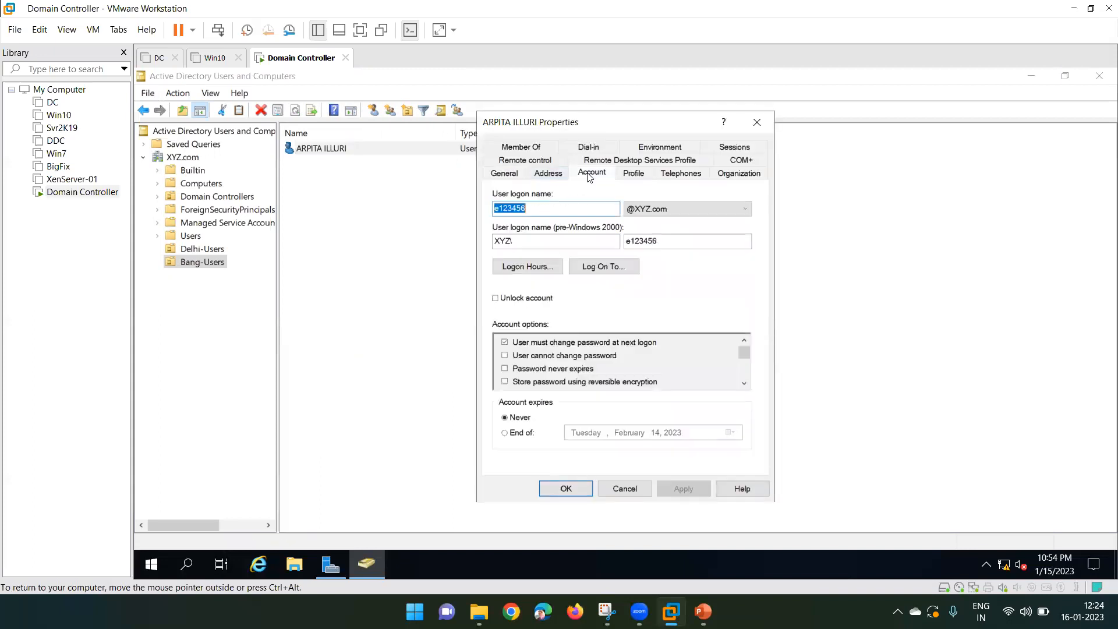
pyautogui.doubleClick(526, 209)
pyautogui.click(756, 121)
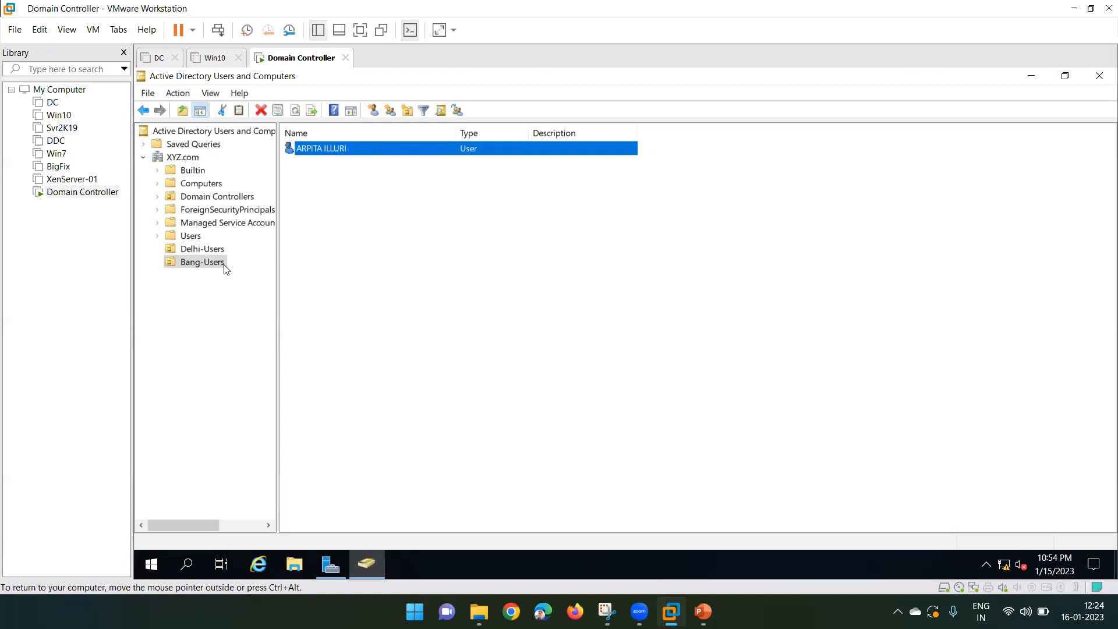
pyautogui.click(198, 249)
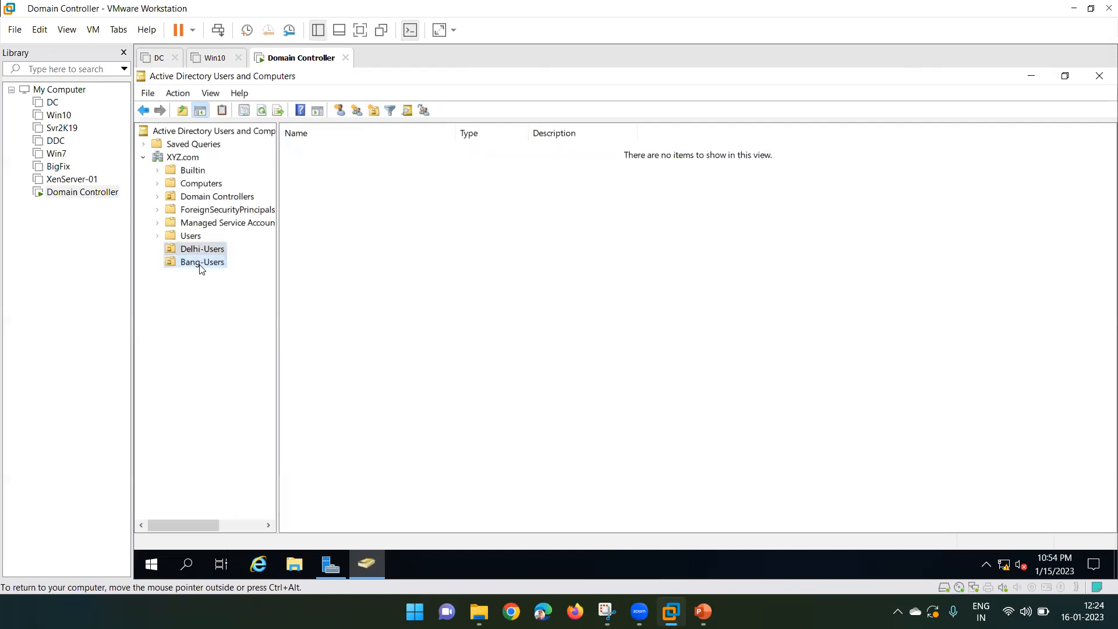
pyautogui.click(200, 263)
pyautogui.click(314, 150)
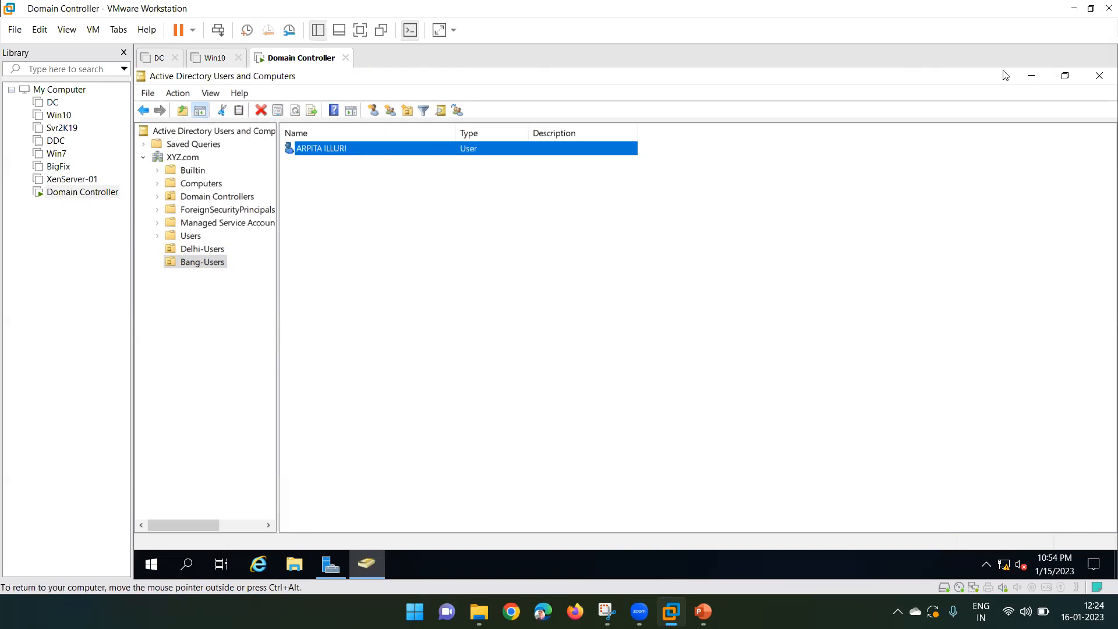
pyautogui.click(1031, 76)
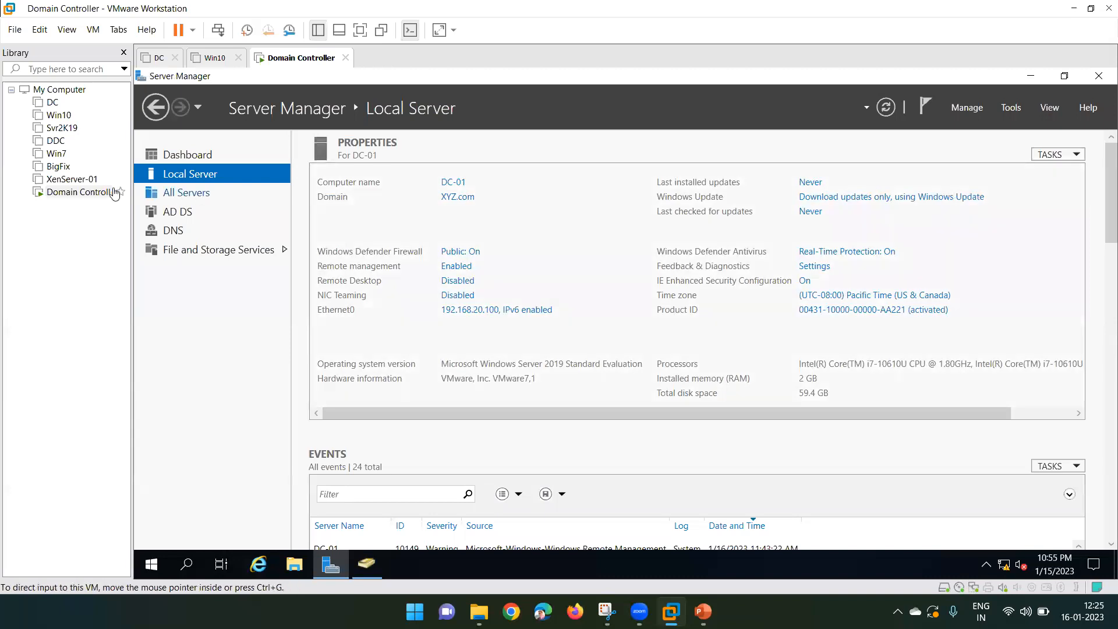
pyautogui.click(58, 194)
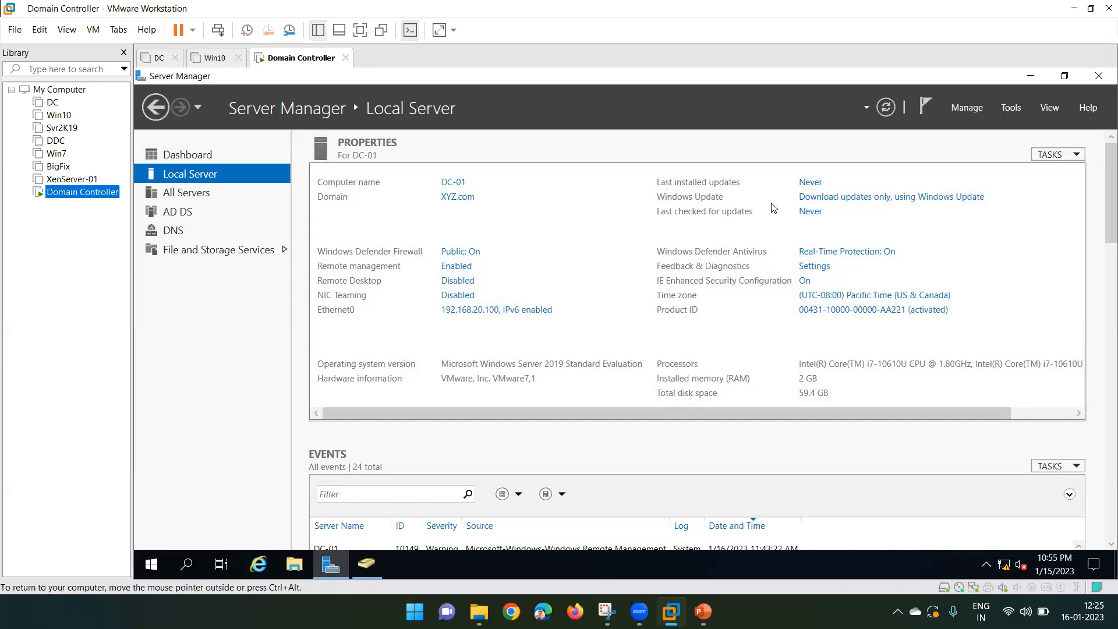
pyautogui.click(364, 565)
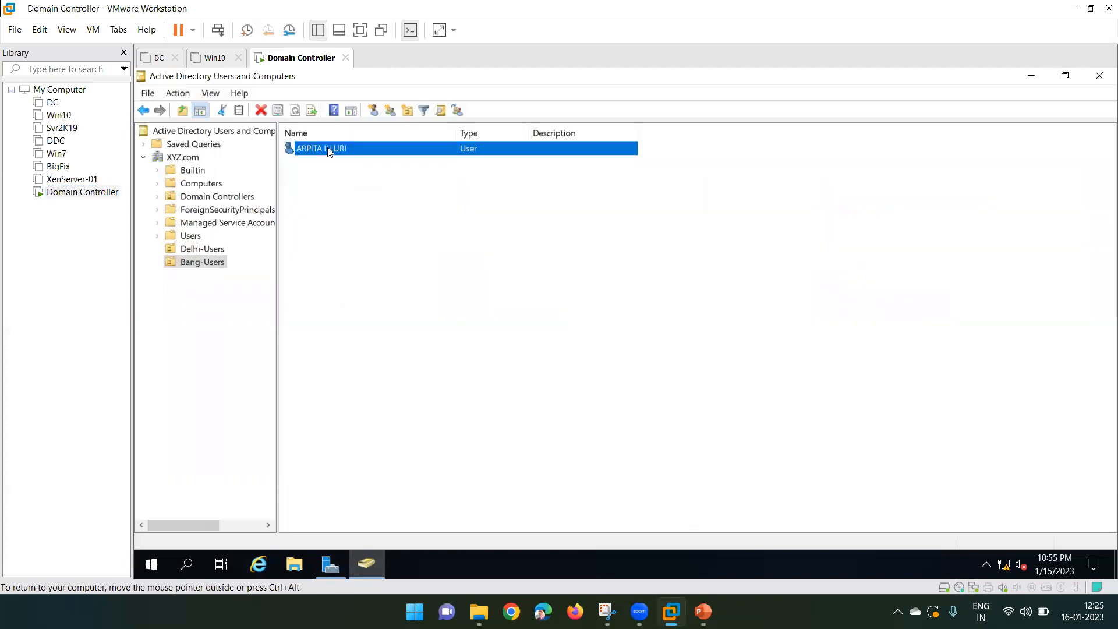
pyautogui.click(204, 264)
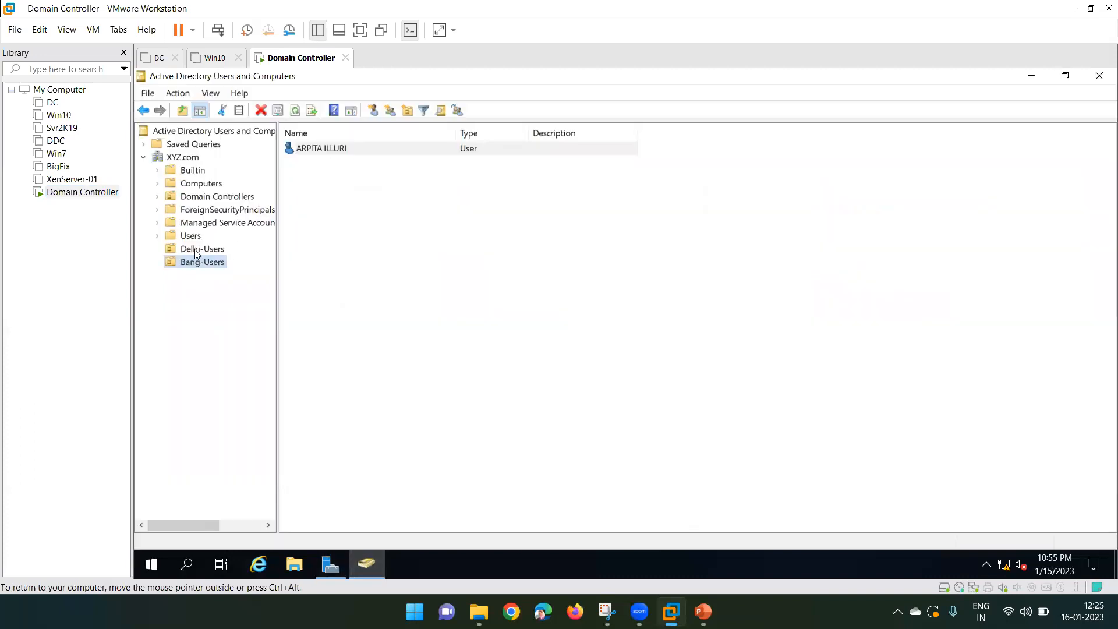
pyautogui.click(194, 249)
pyautogui.click(196, 262)
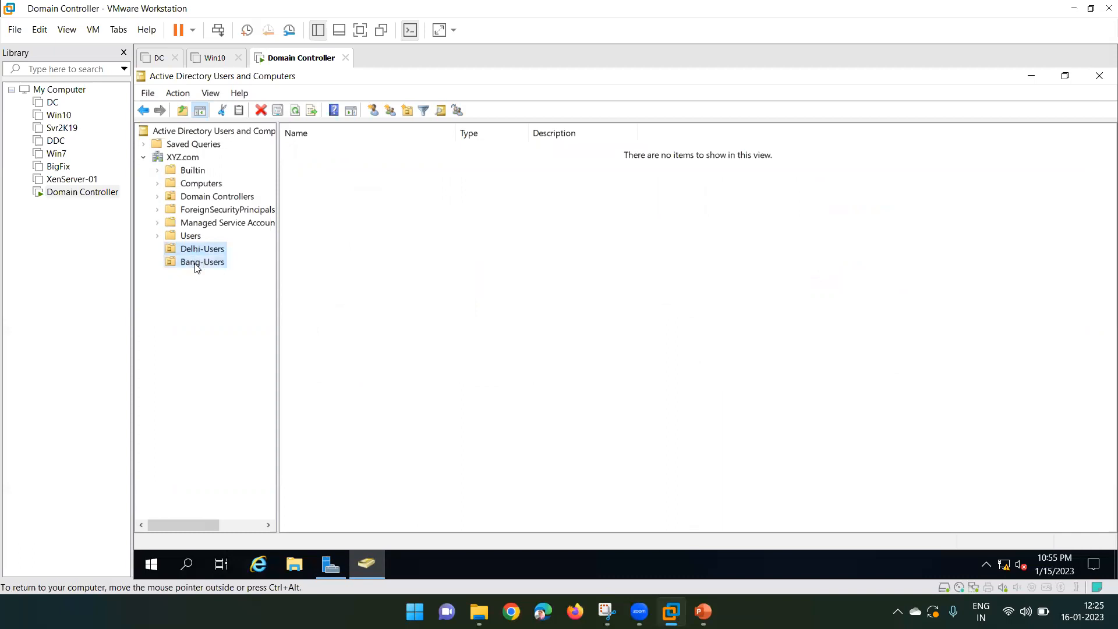
pyautogui.click(328, 150)
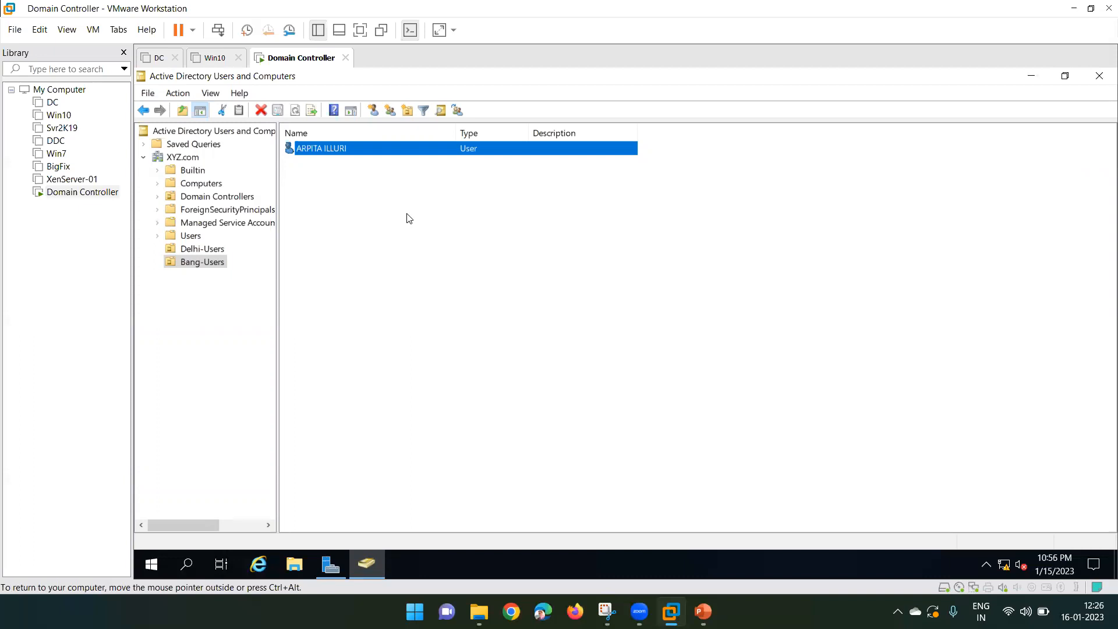
pyautogui.click(489, 280)
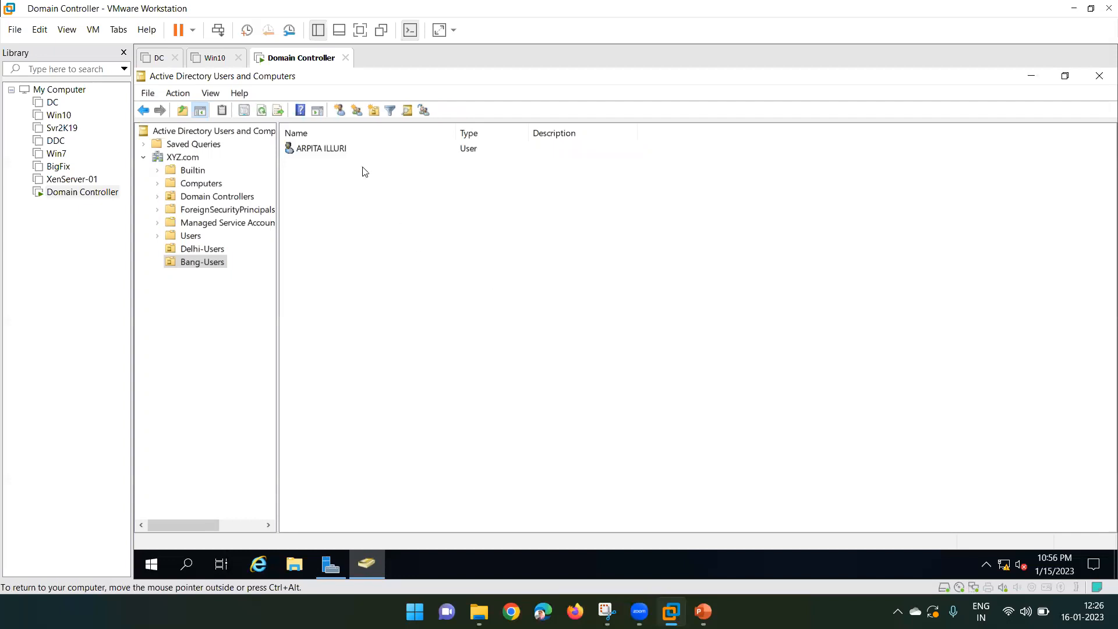
pyautogui.click(324, 152)
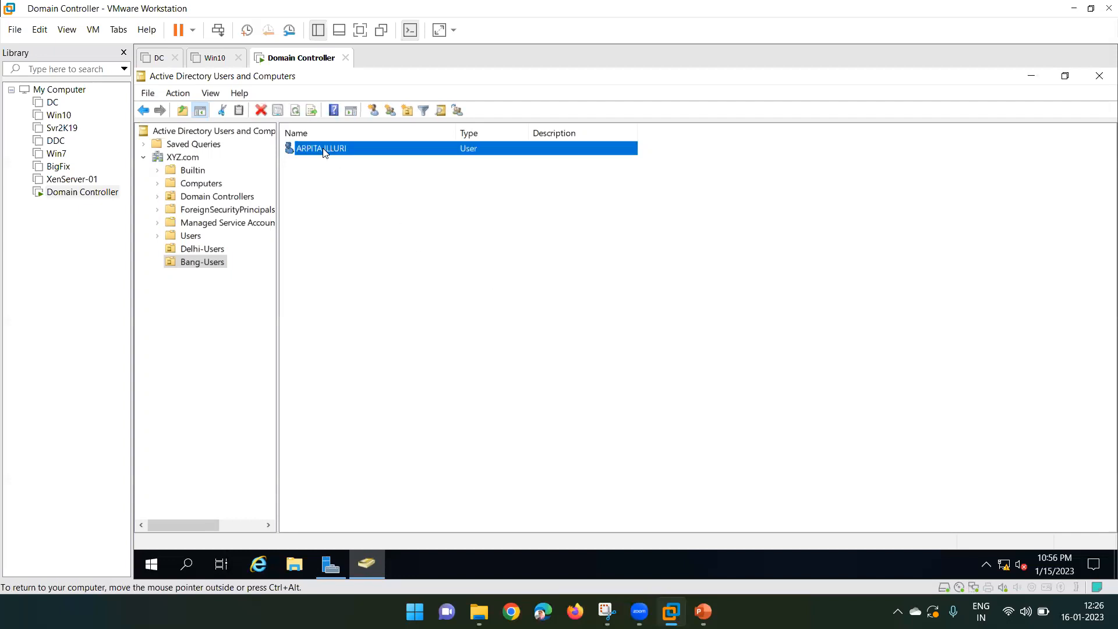